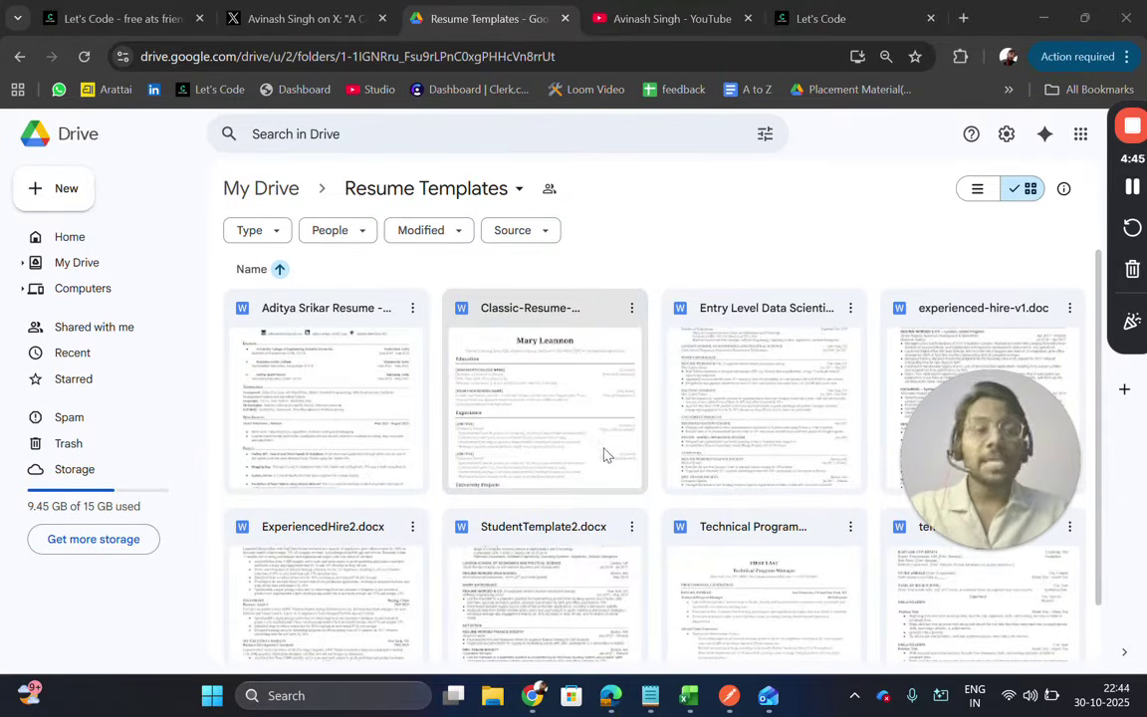
Look over the Resume Templates folder, the YouTube channel's videos and the blog post on free ATS-friendly resume templates.
scroll(677, 476, "down", 1)
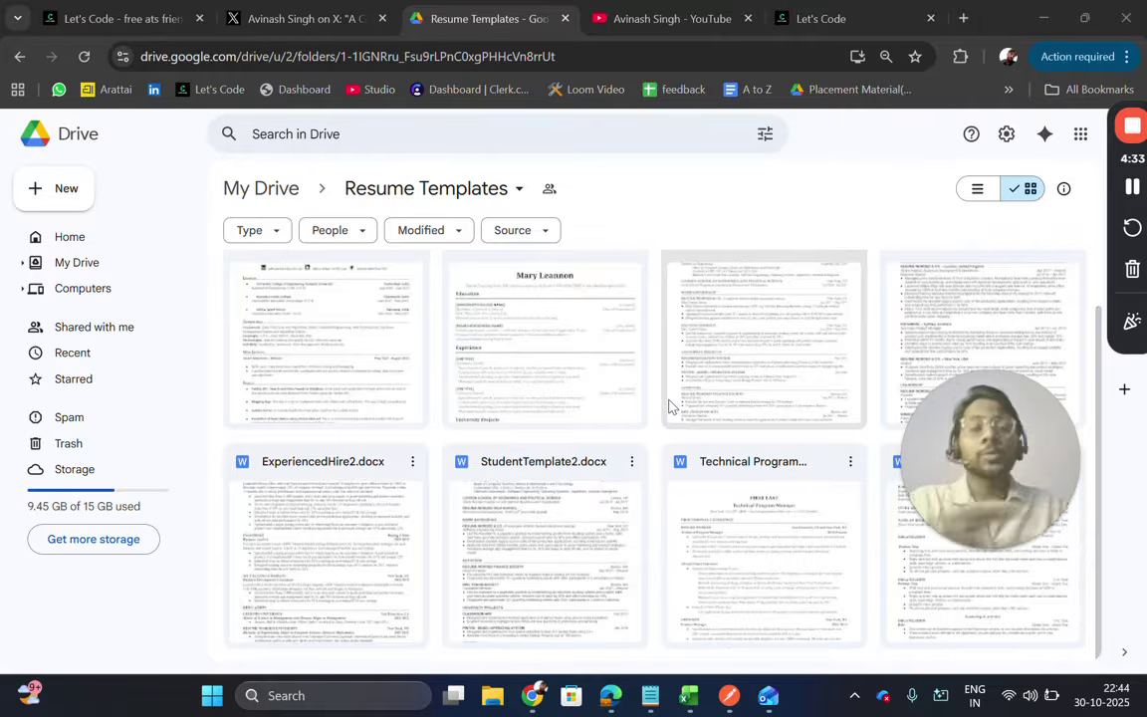
left_click(621, 28)
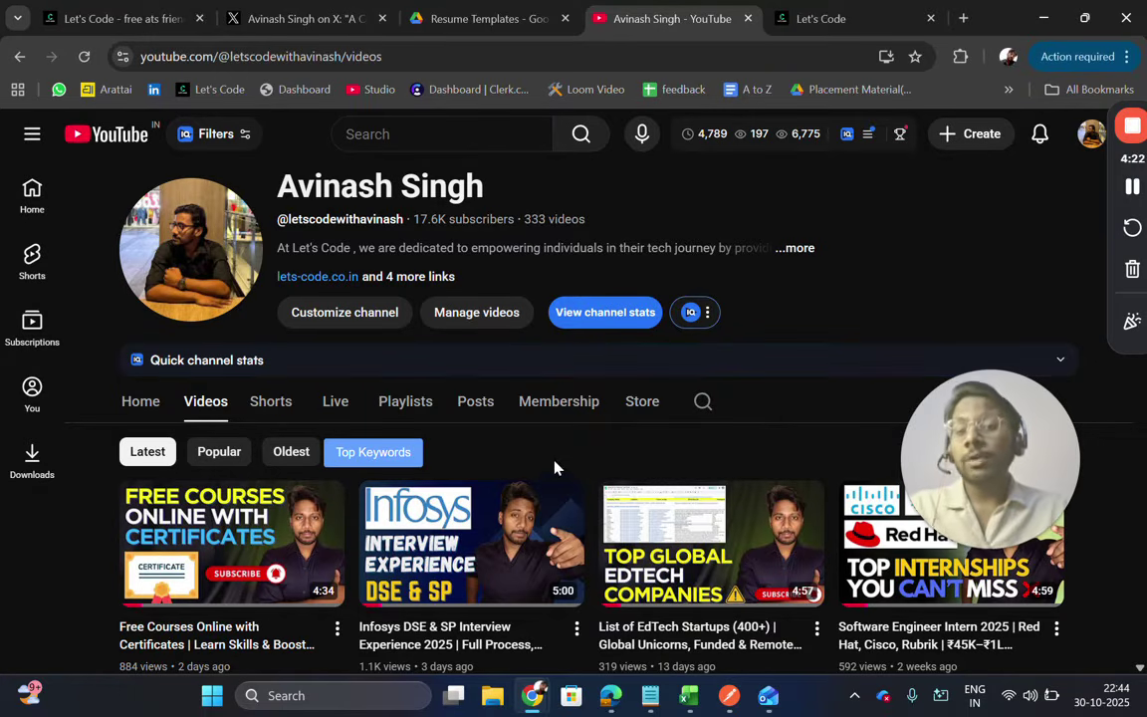
scroll(782, 381, "down", 1)
scroll(781, 381, "down", 1)
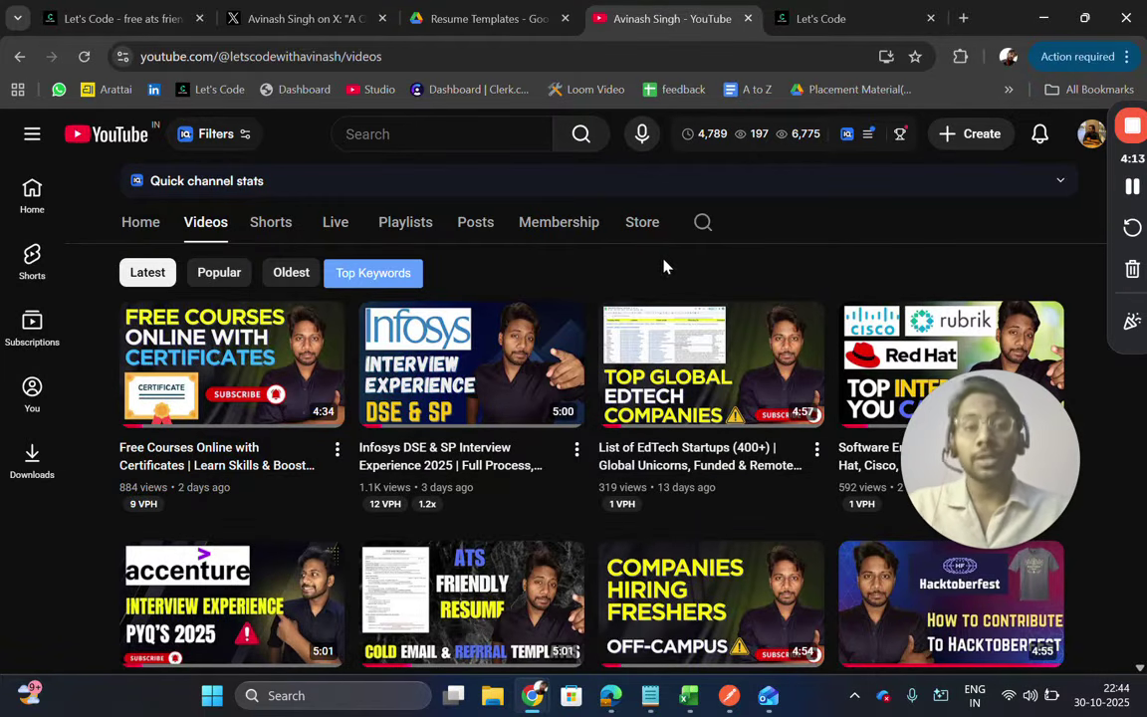
scroll(647, 277, "up", 3)
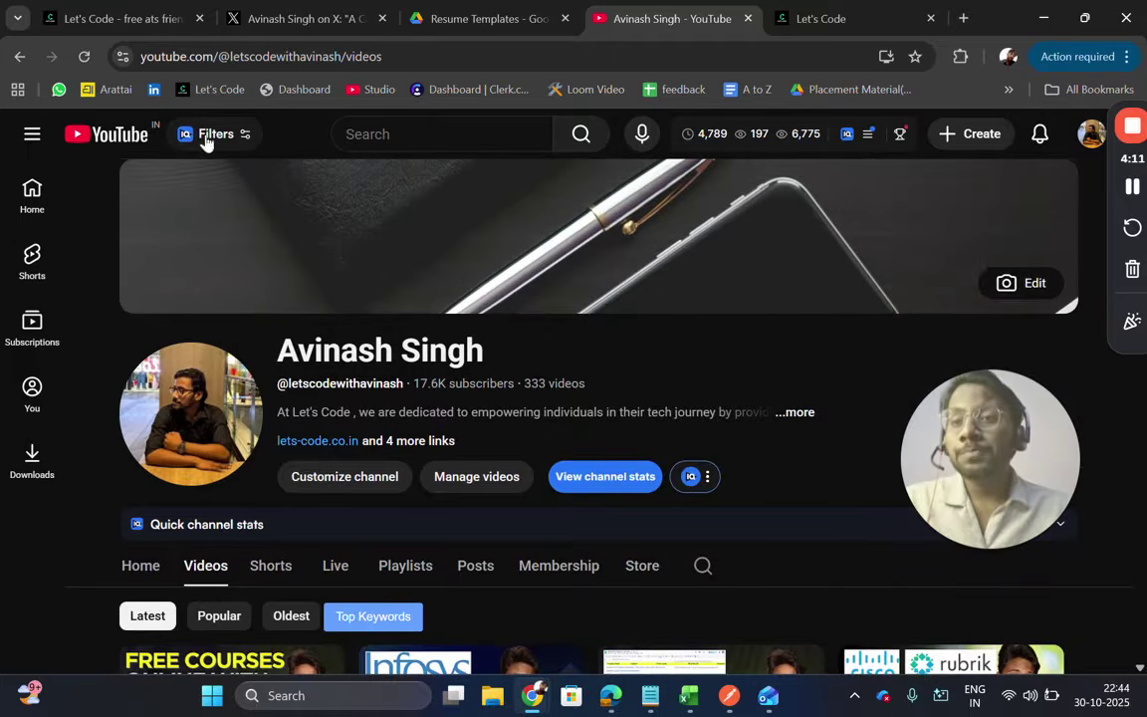
left_click(110, 14)
mouse_move(364, 131)
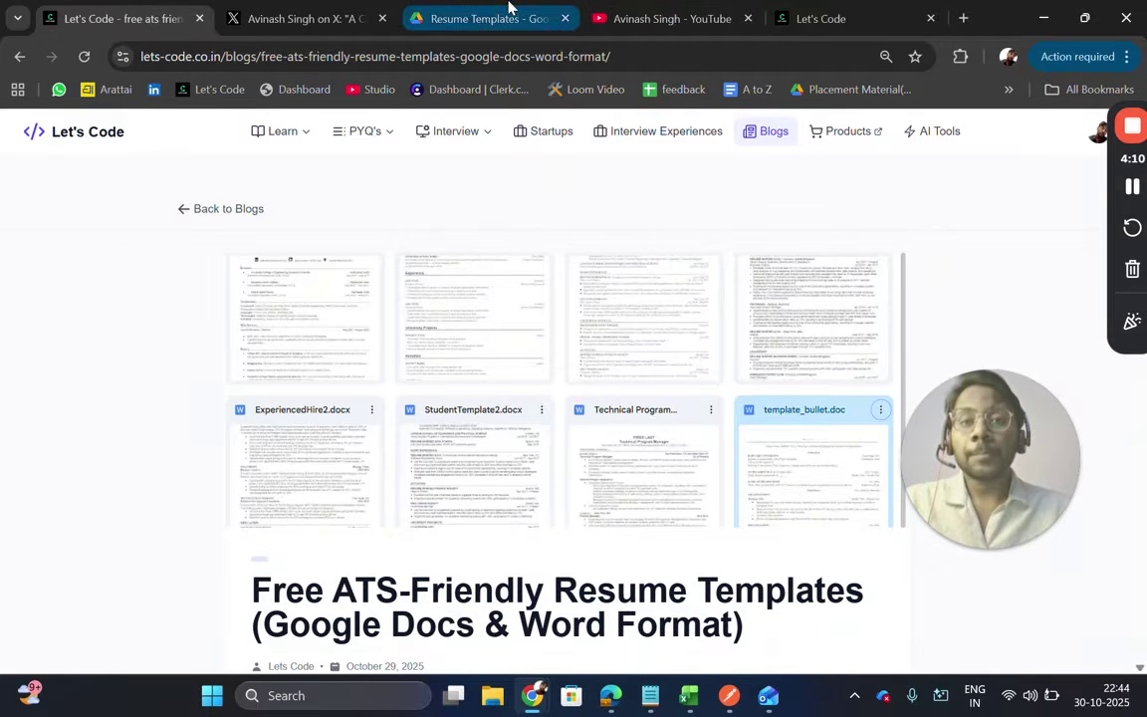
Open the first resume template from the Resume Templates folder in Google Docs and look over its layout.
left_click(503, 14)
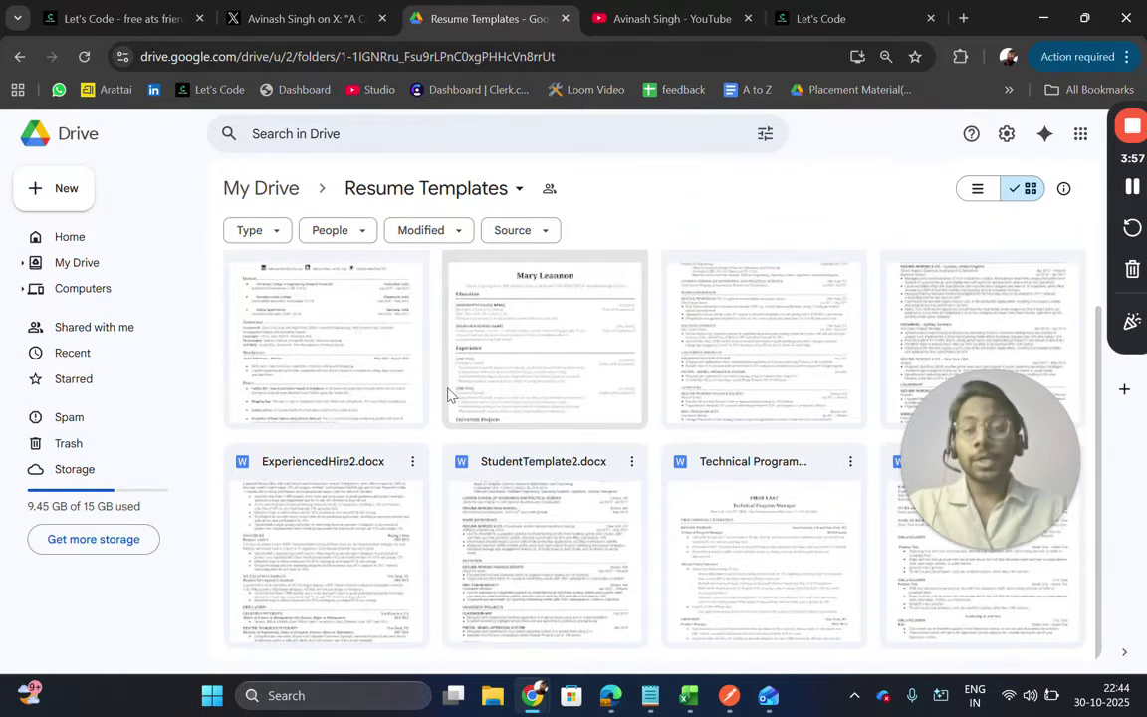
scroll(397, 435, "up", 1)
double_click(391, 430)
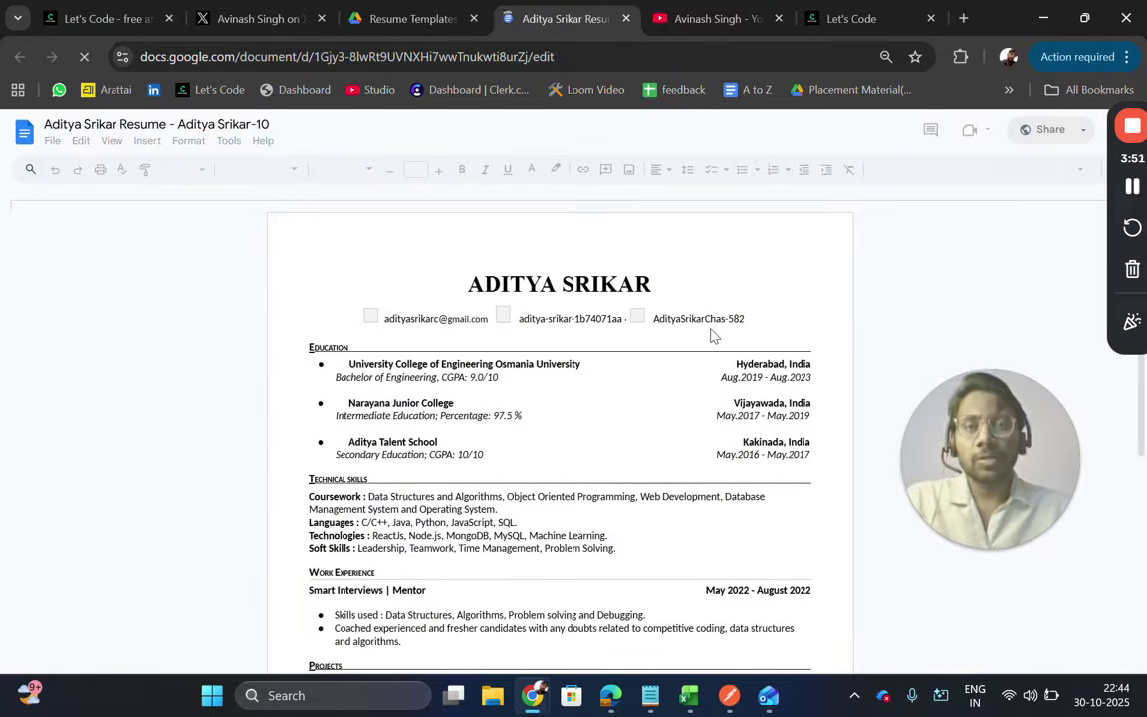
scroll(559, 428, "down", 1)
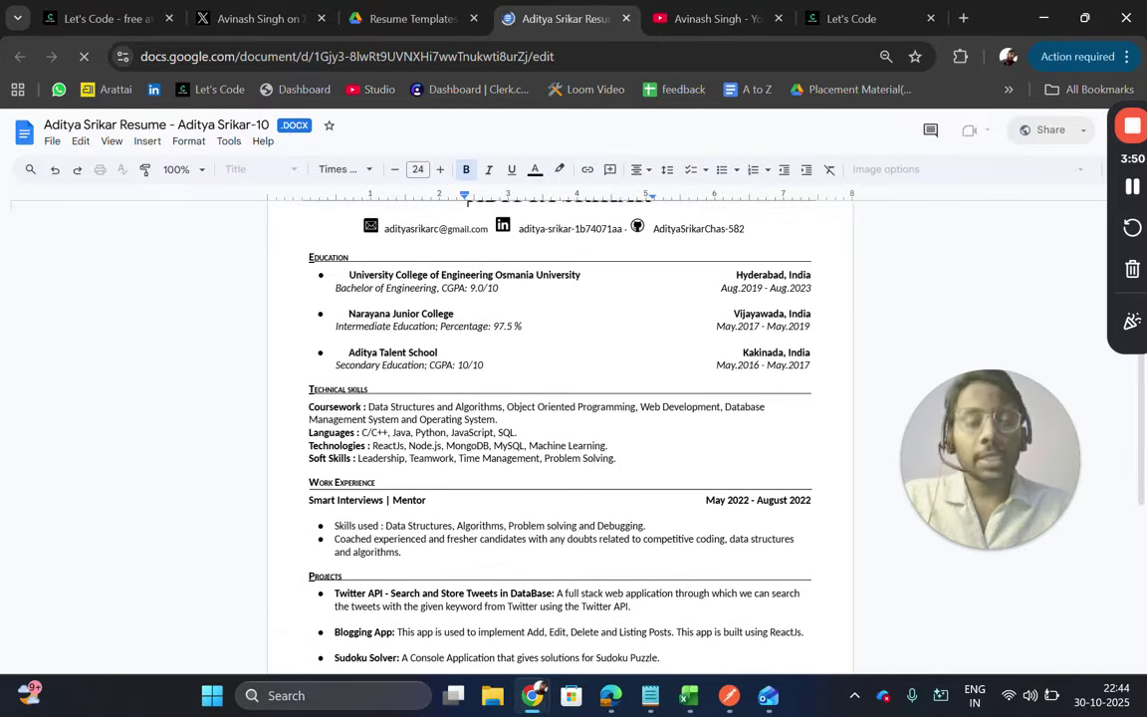
scroll(559, 427, "up", 1)
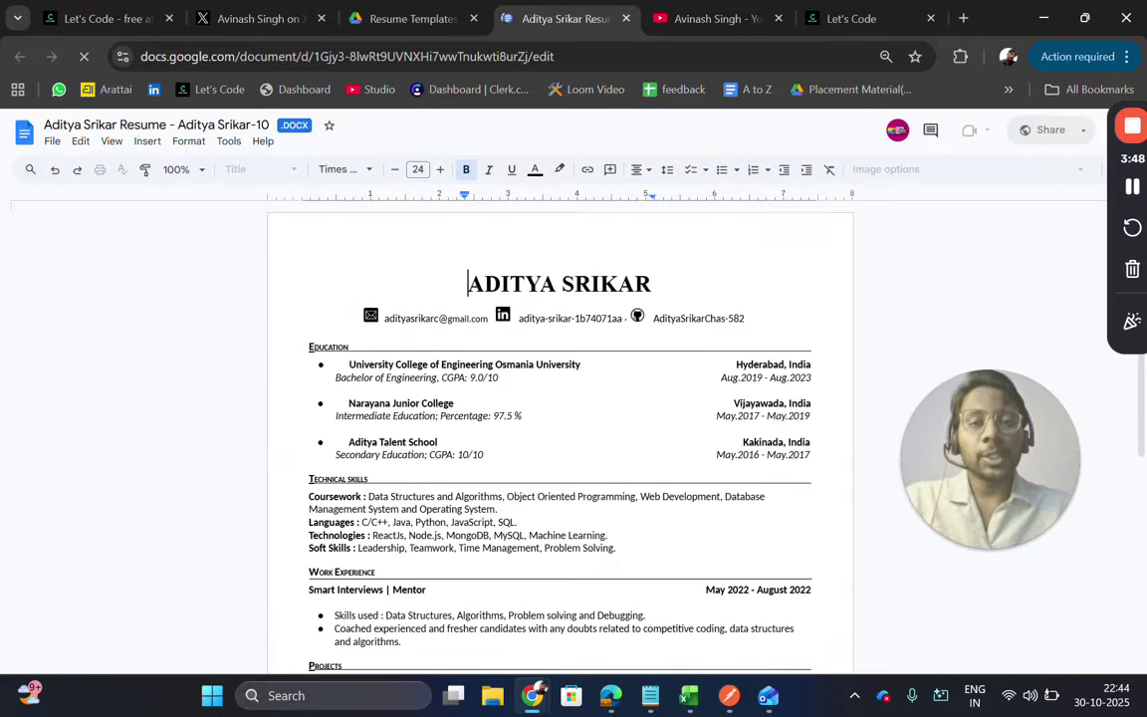
Download the resume as a Microsoft Word (.docx) file to the Downloads folder, keeping the suggested file name.
left_click(50, 140)
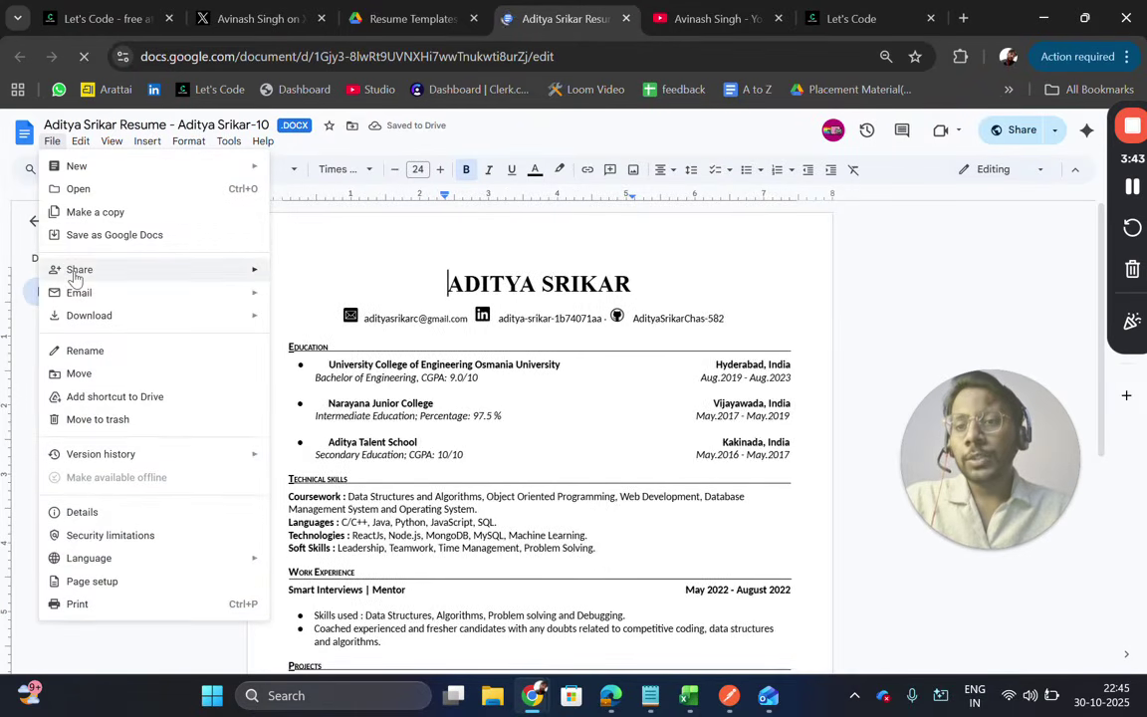
mouse_move(81, 319)
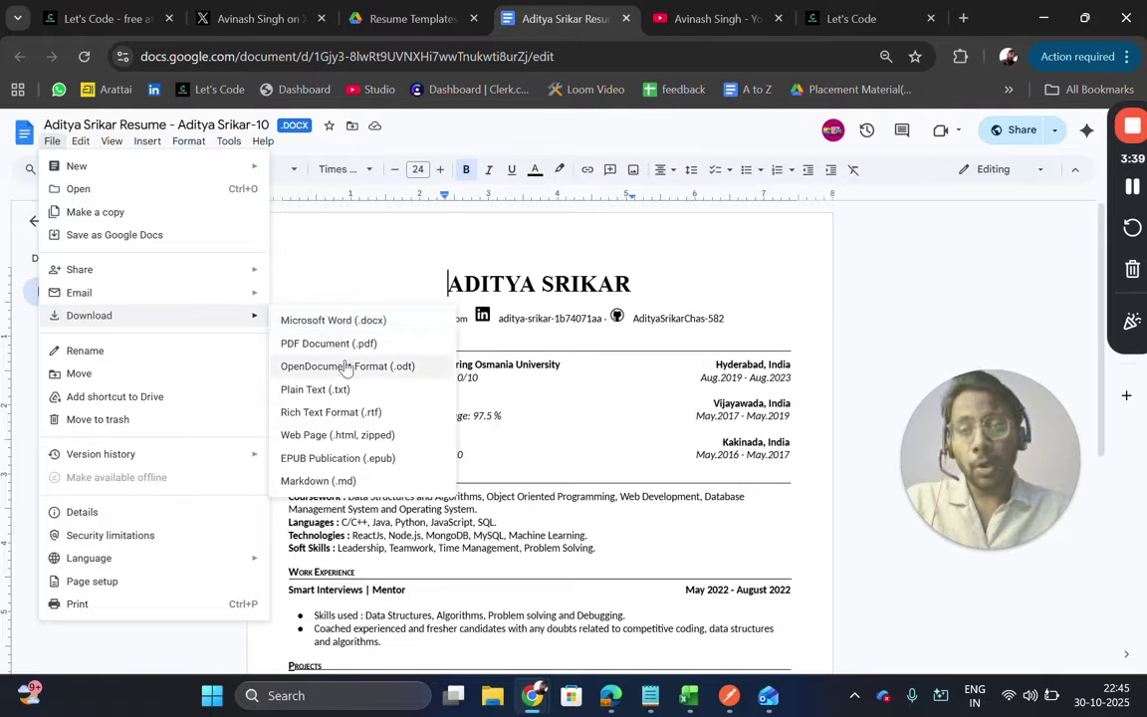
left_click(340, 324)
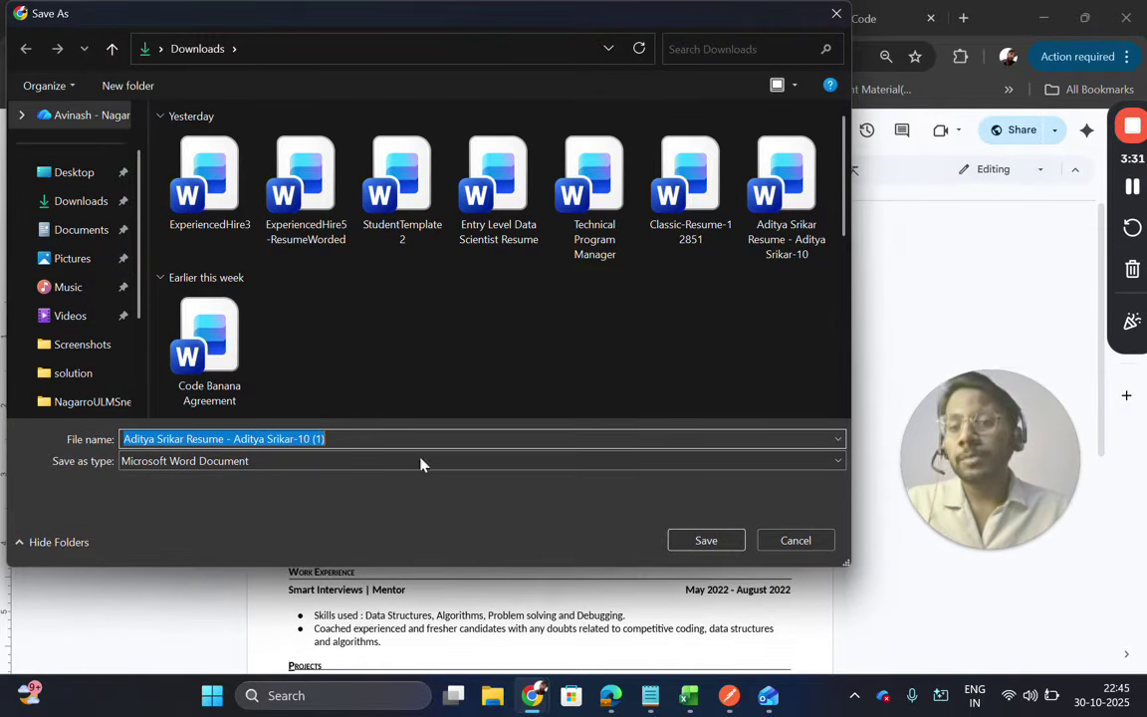
left_click(704, 540)
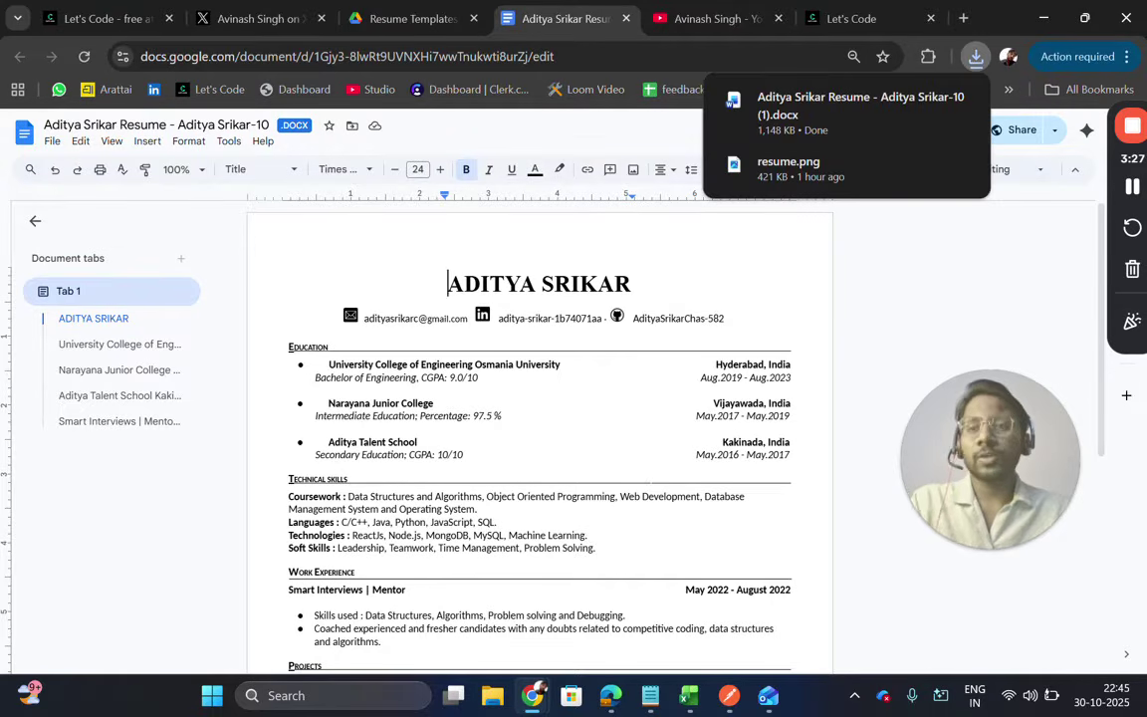
Open the downloaded resume in Word, enable editing and maximize the document window.
mouse_move(761, 103)
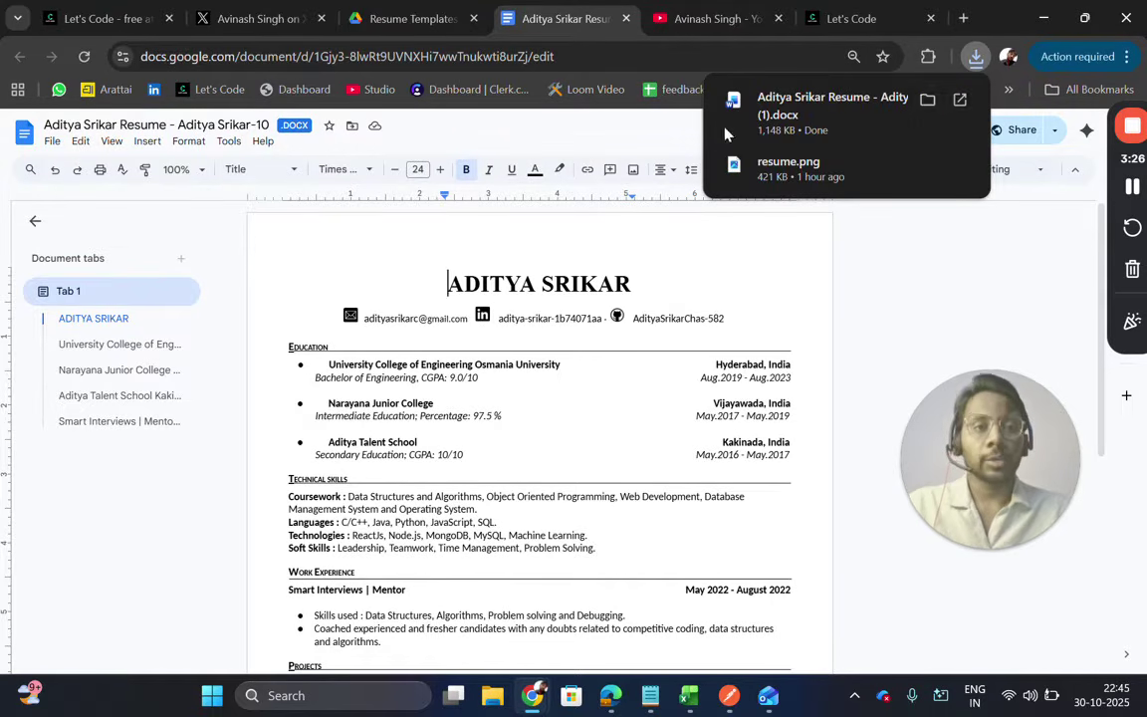
left_click(780, 104)
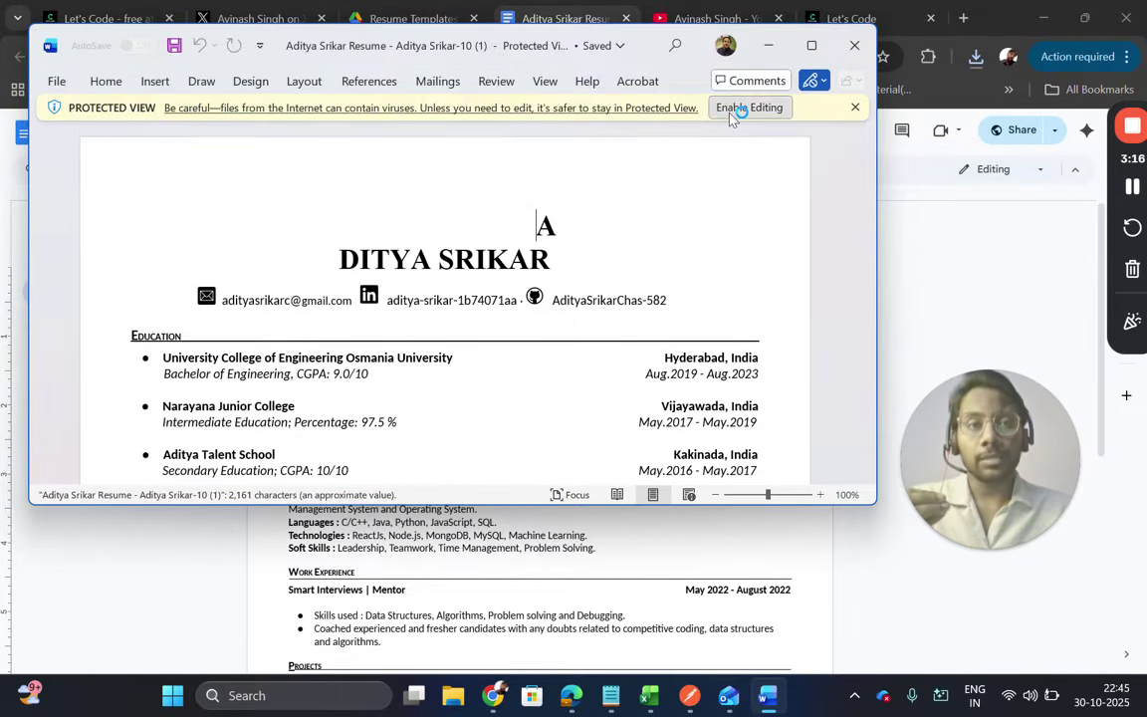
left_click(735, 110)
left_click(814, 50)
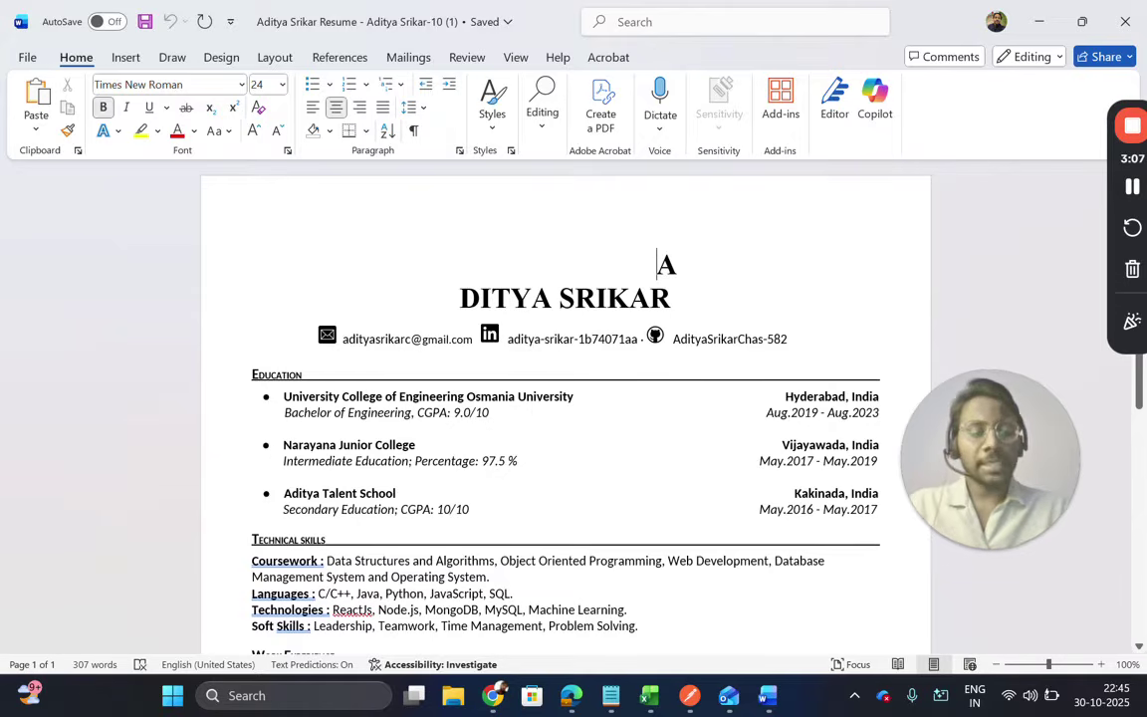
Set the font size of the full-name heading at the start of the resume to 20.
key("ctrl+minus")
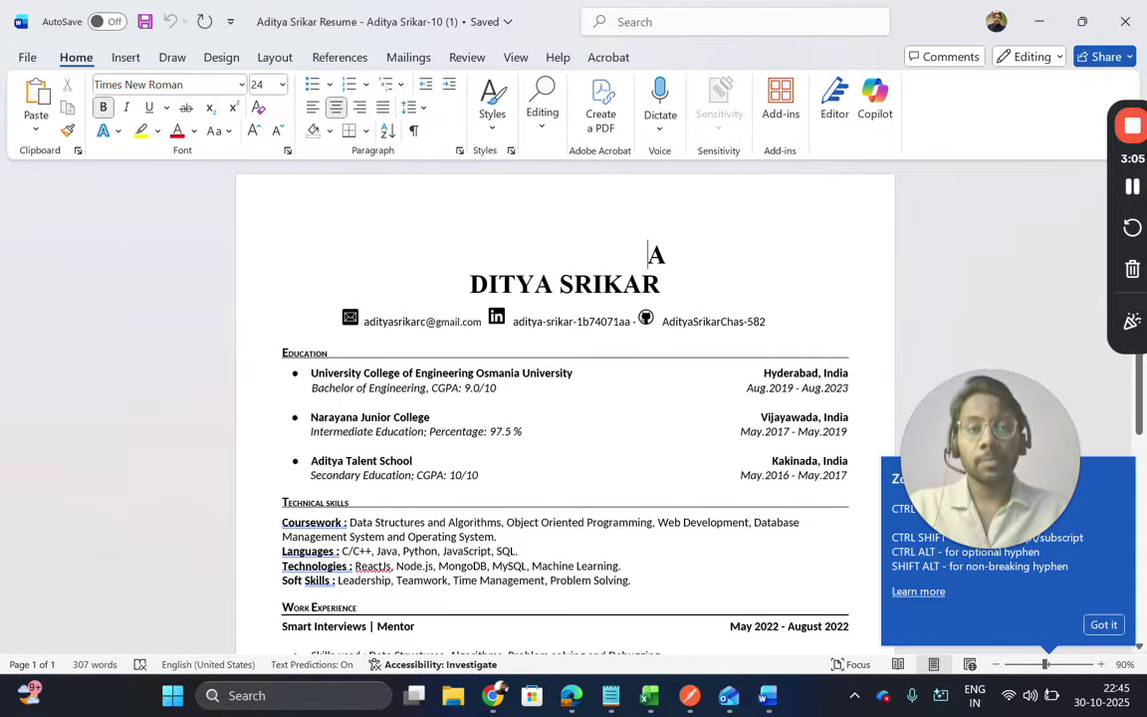
left_click_drag(661, 285, 652, 260)
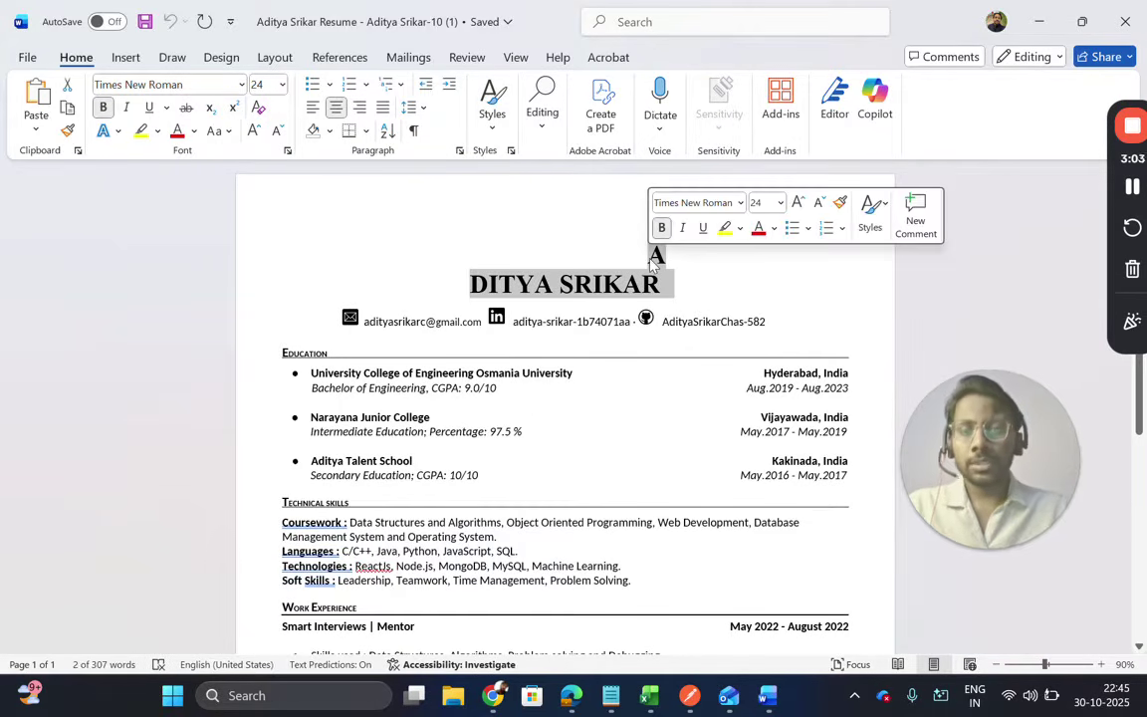
left_click(283, 84)
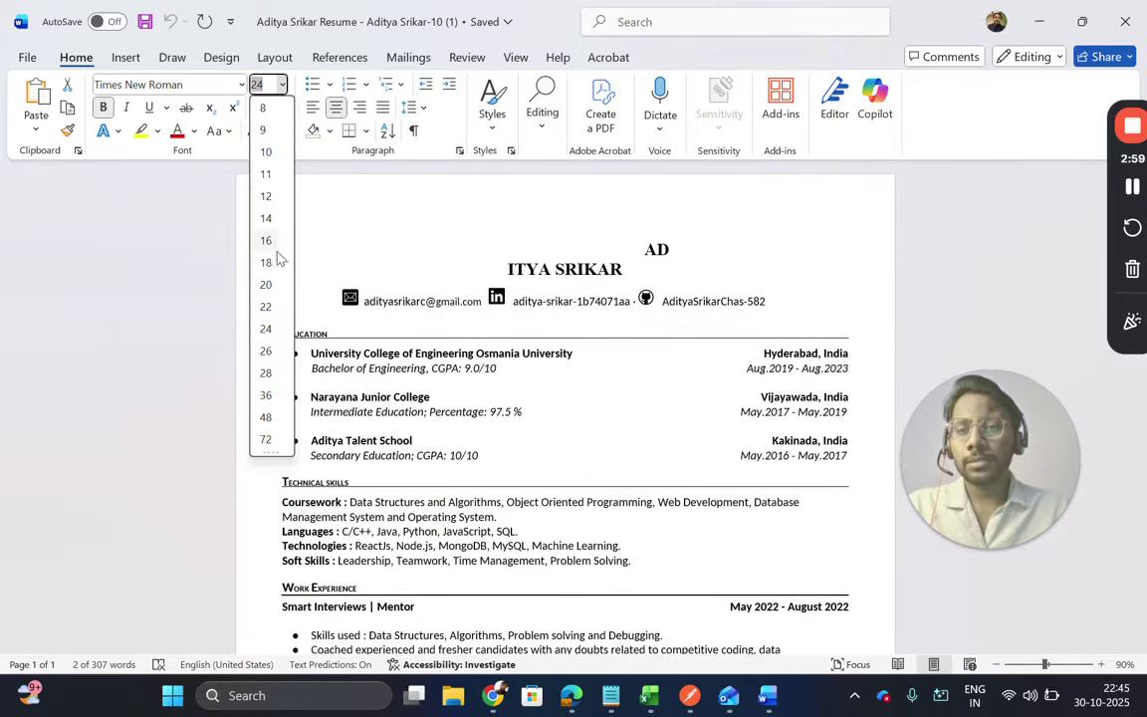
key("Escape")
type("20")
key("Return")
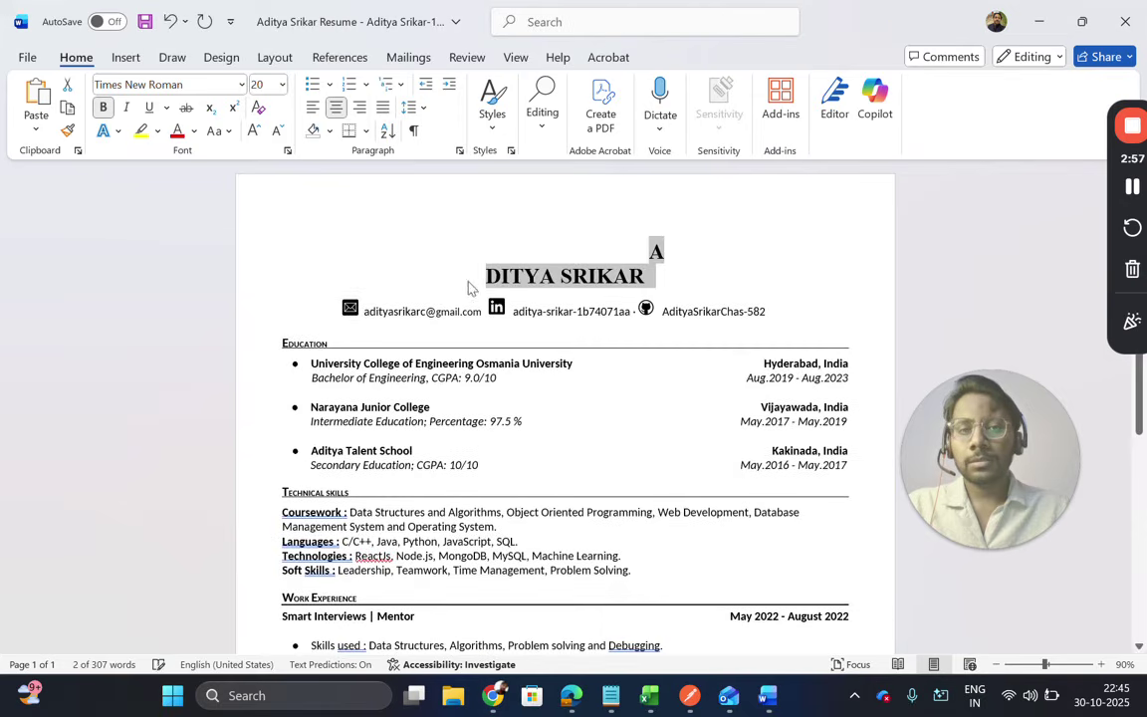
Replace the full-name heading with the placeholder text "Name".
left_click(485, 275)
key("BackSpace")
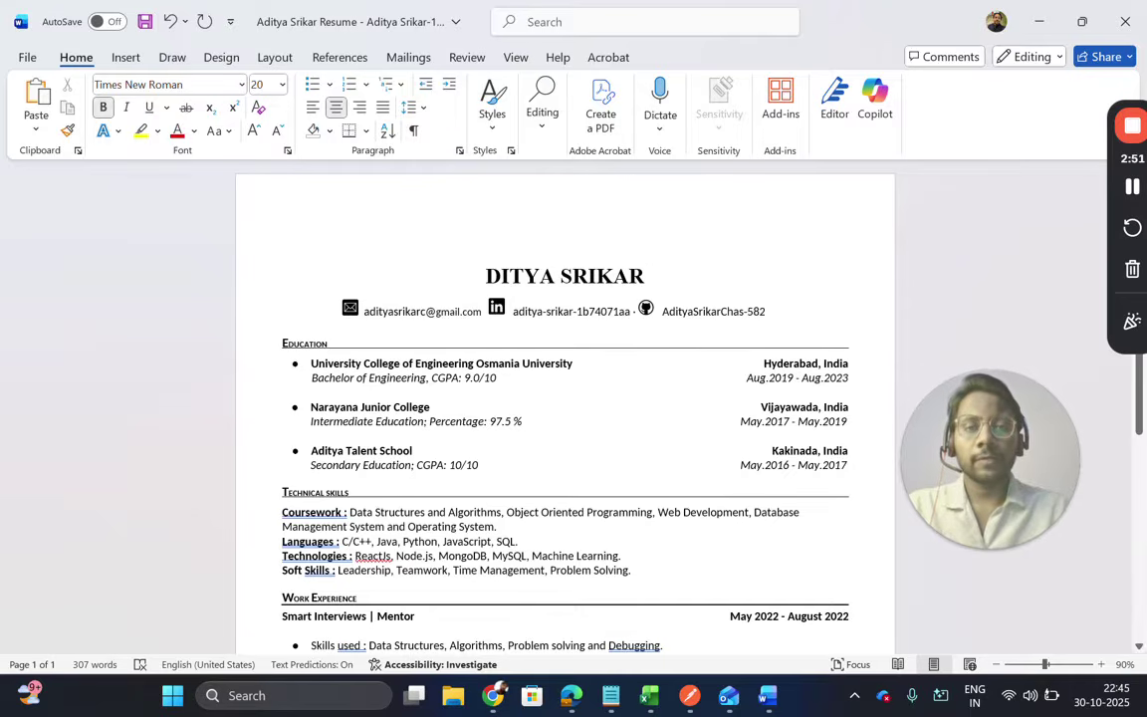
triple_click(644, 276)
key("BackSpace")
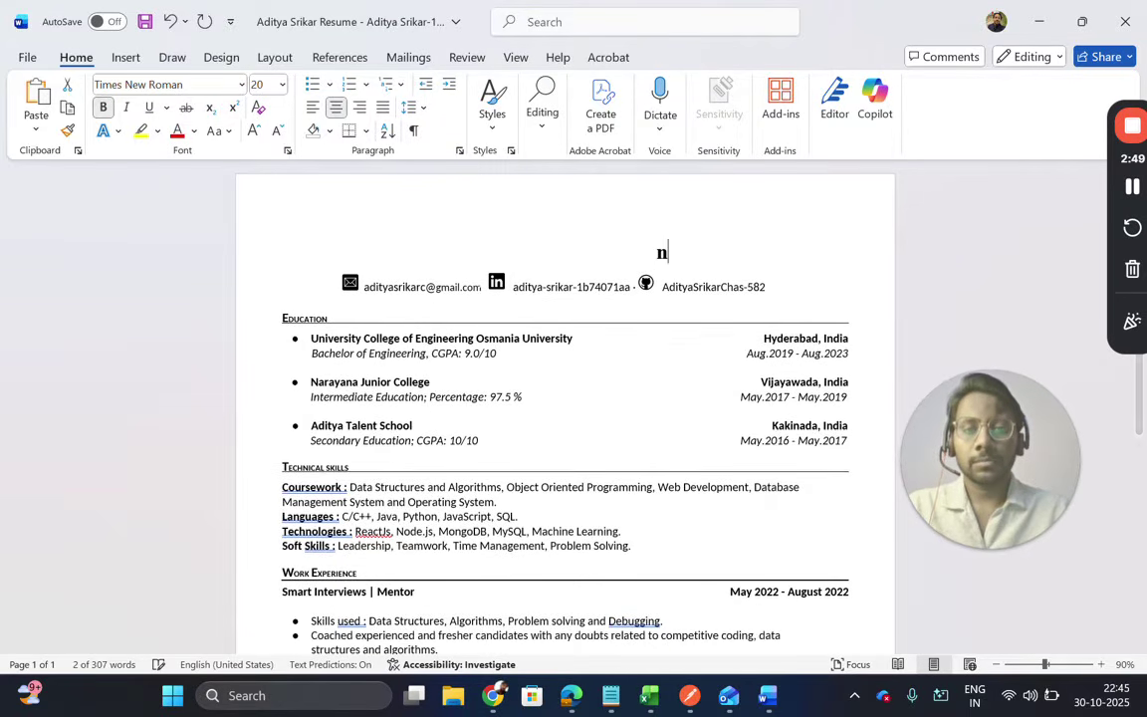
type("N")
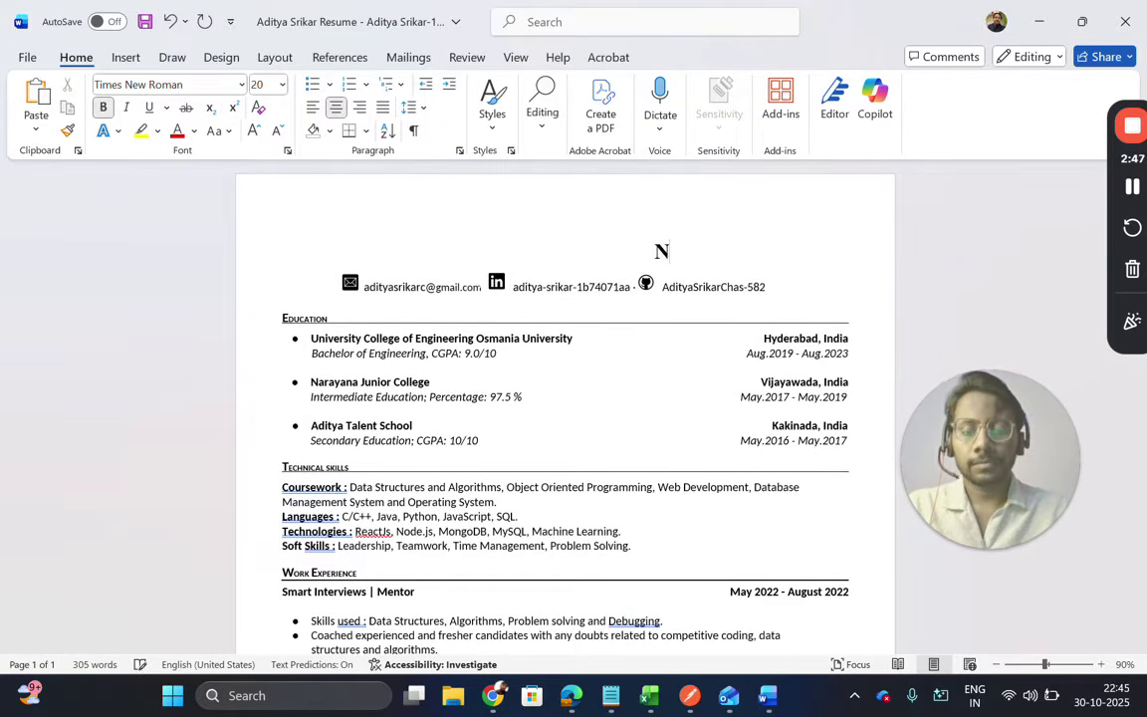
type("ame")
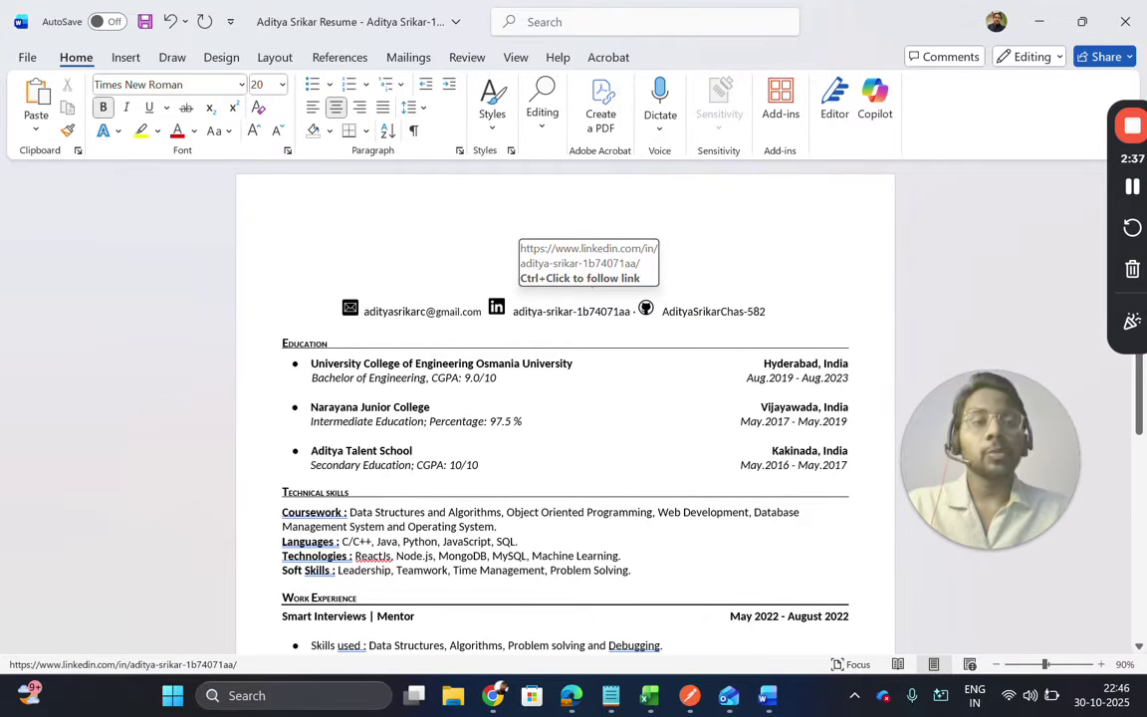
Check the hyperlink address behind the LinkedIn profile text in the contact line and accept it as it is.
left_click(539, 311)
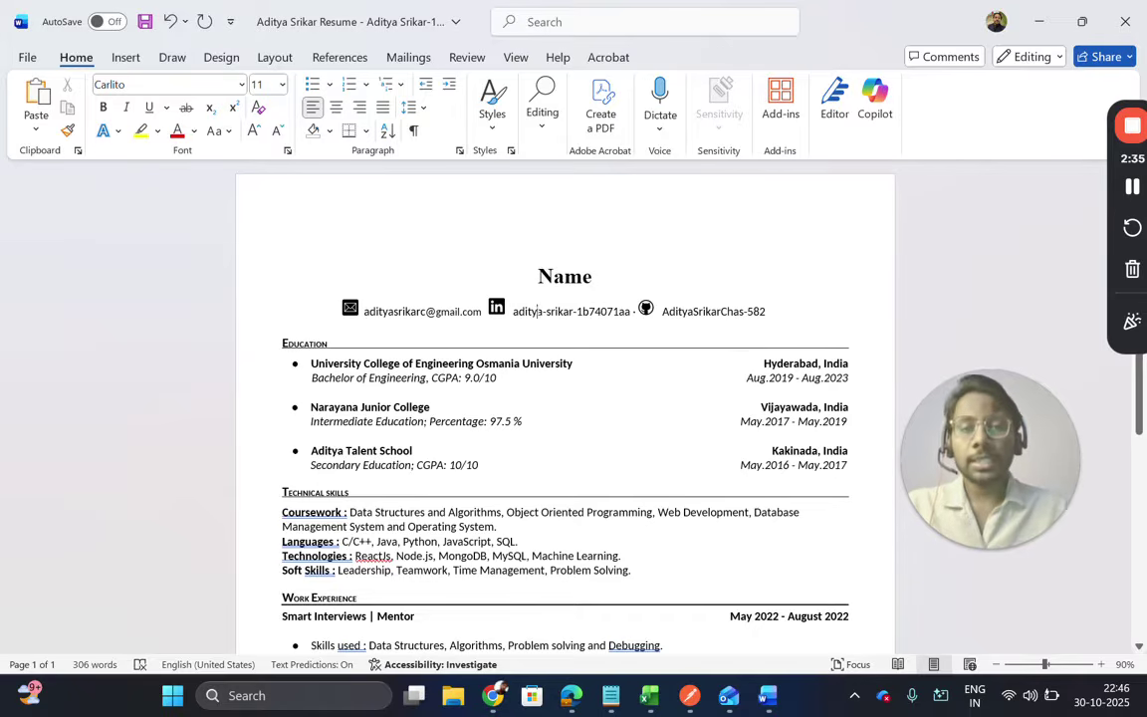
left_click_drag(514, 312, 635, 312)
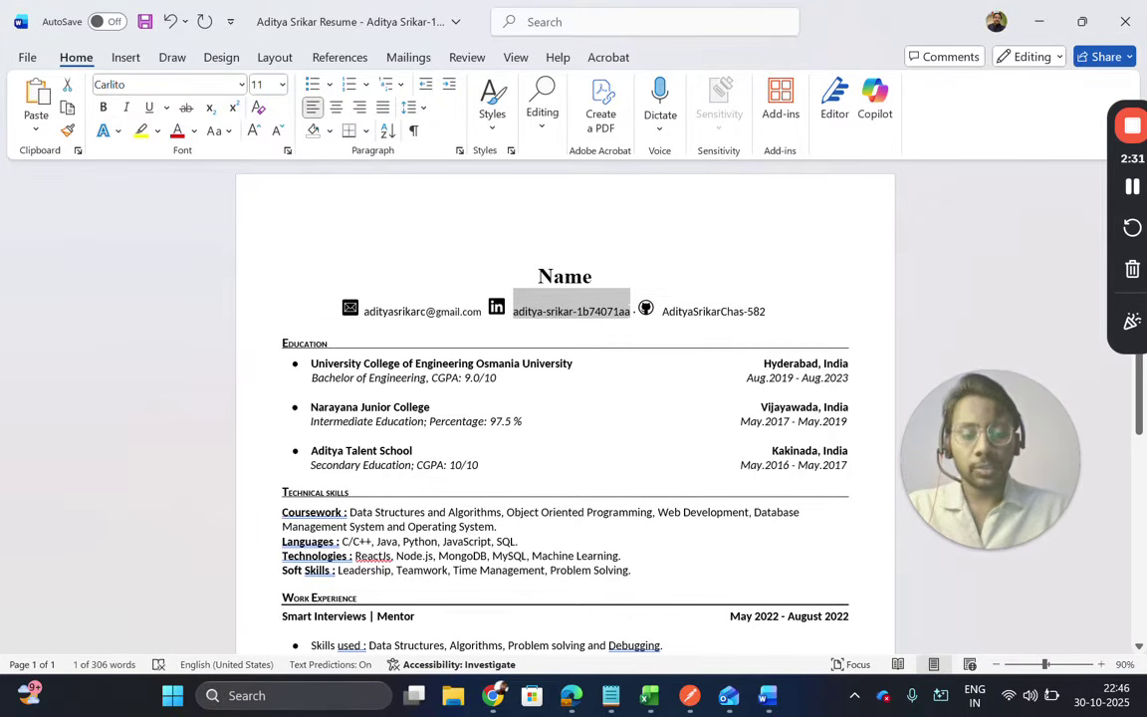
key("ctrl+k")
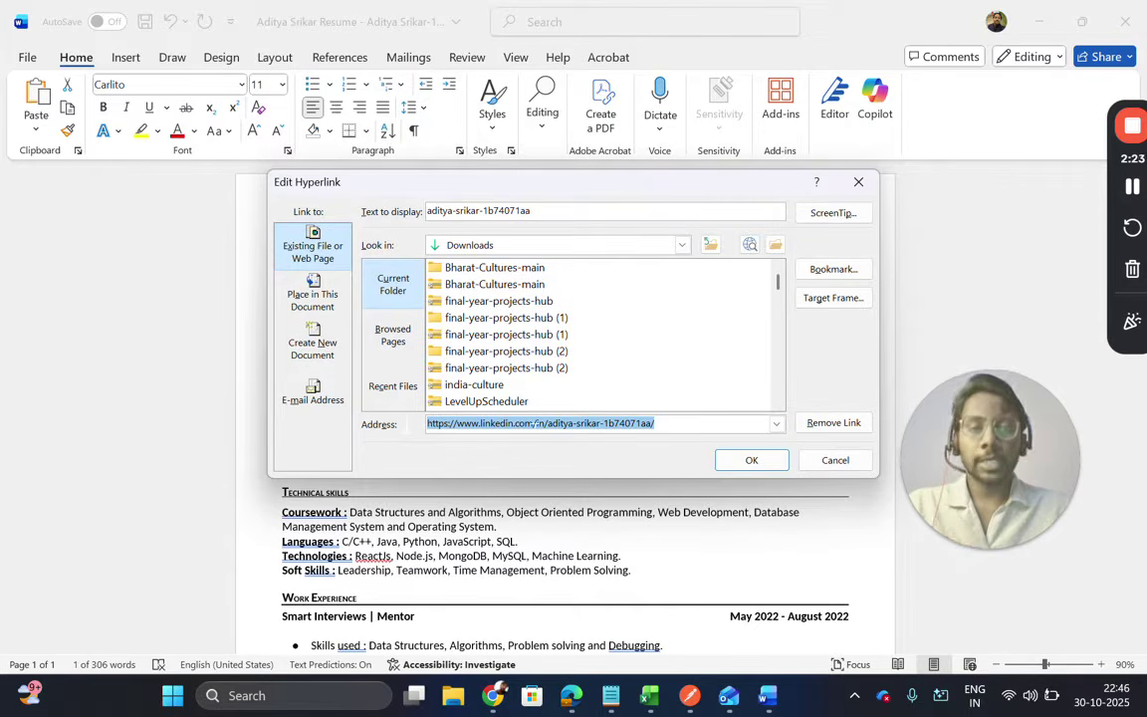
left_click(751, 459)
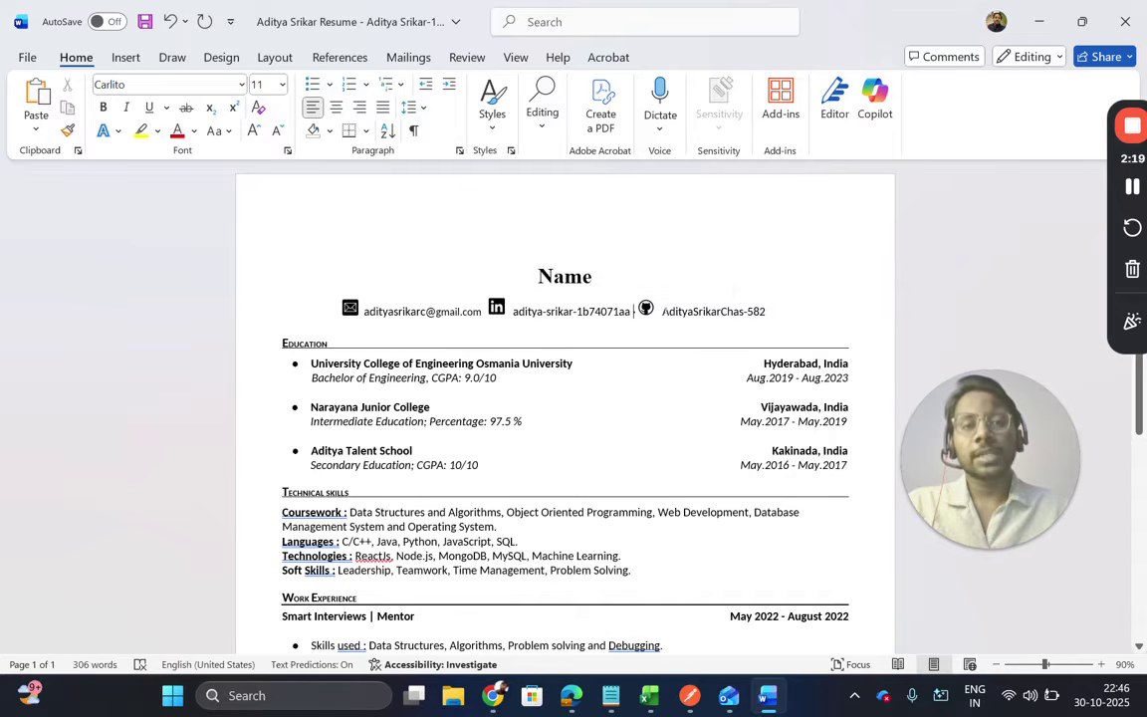
Check the hyperlink address behind the GitHub profile text in the contact line, then close the link settings.
left_click_drag(662, 311, 772, 311)
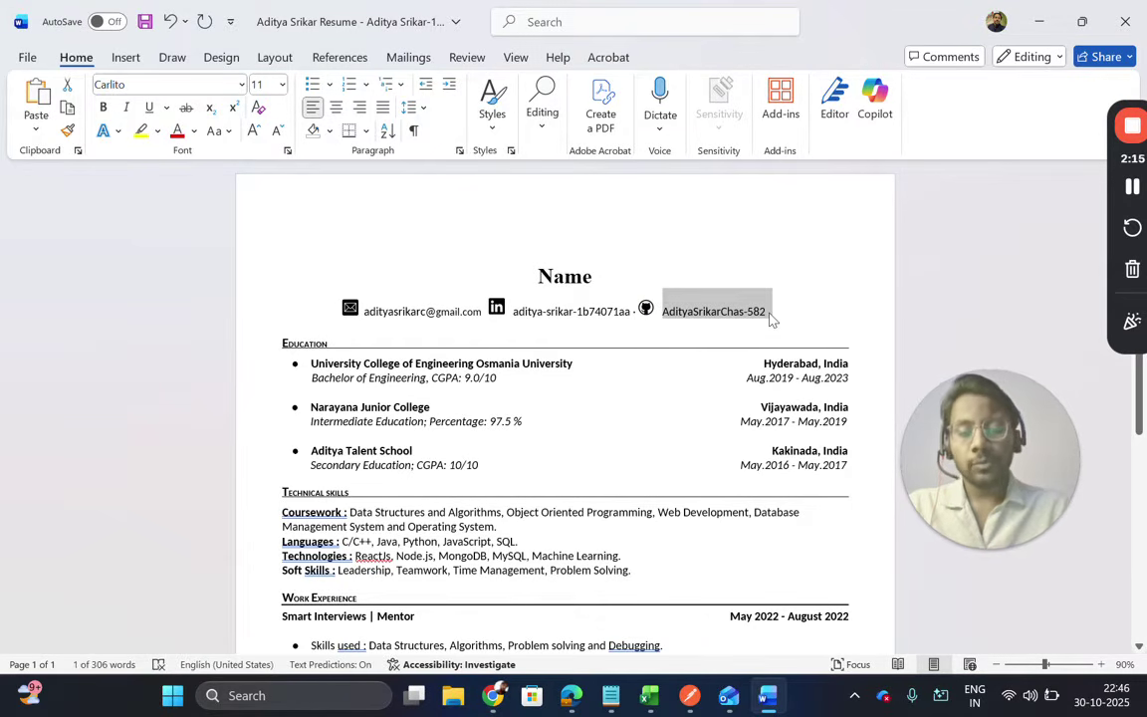
key("Right")
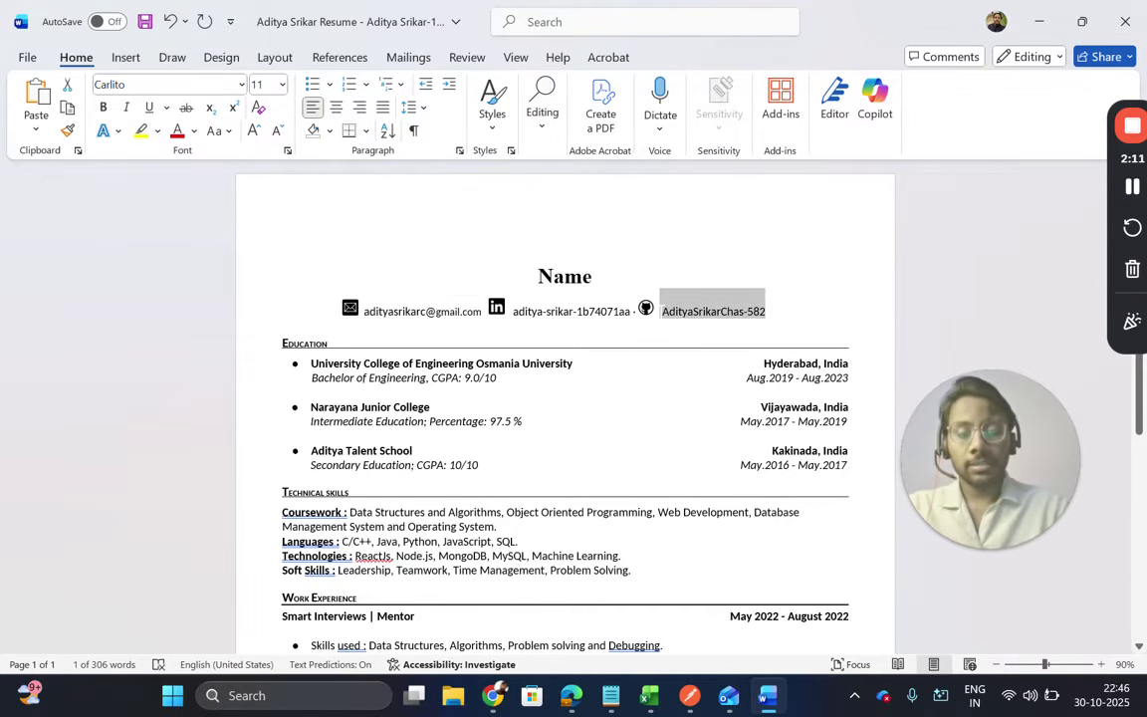
key("ctrl+k")
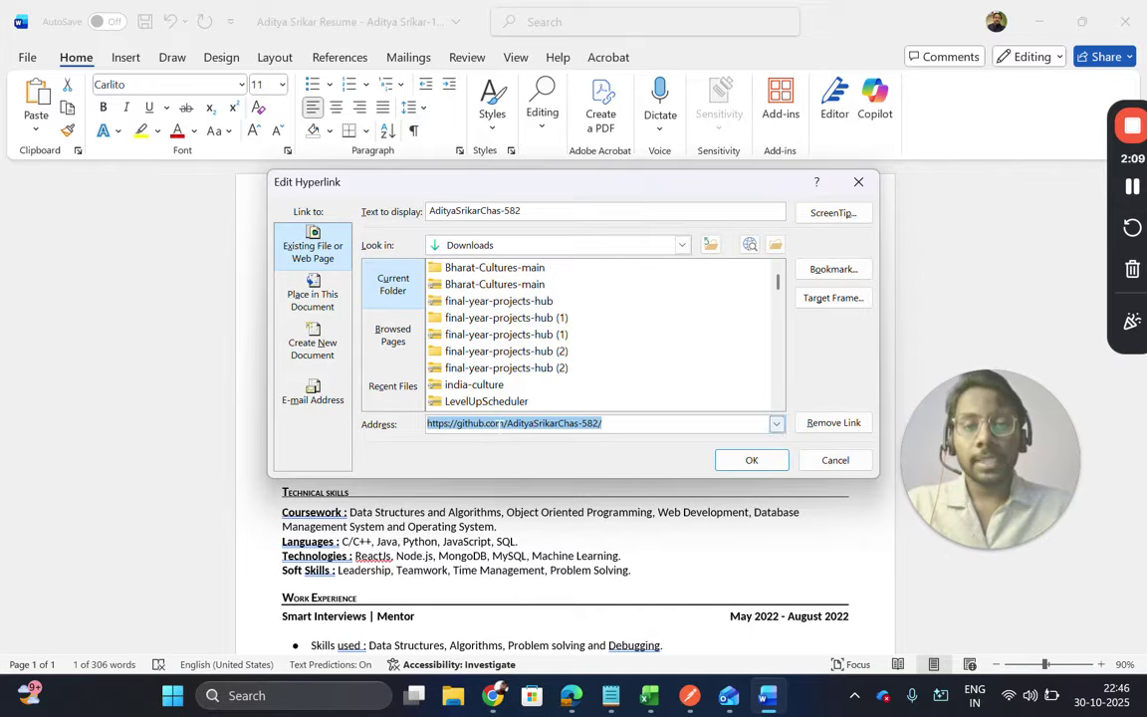
left_click(858, 181)
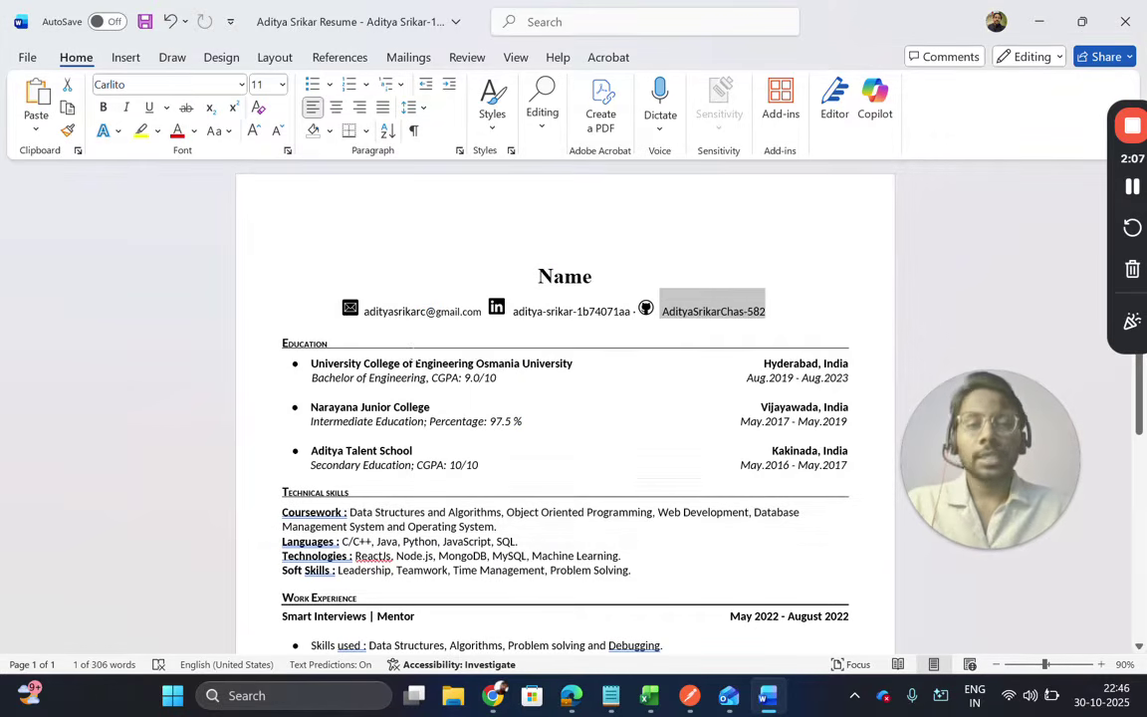
scroll(476, 364, "down", 5)
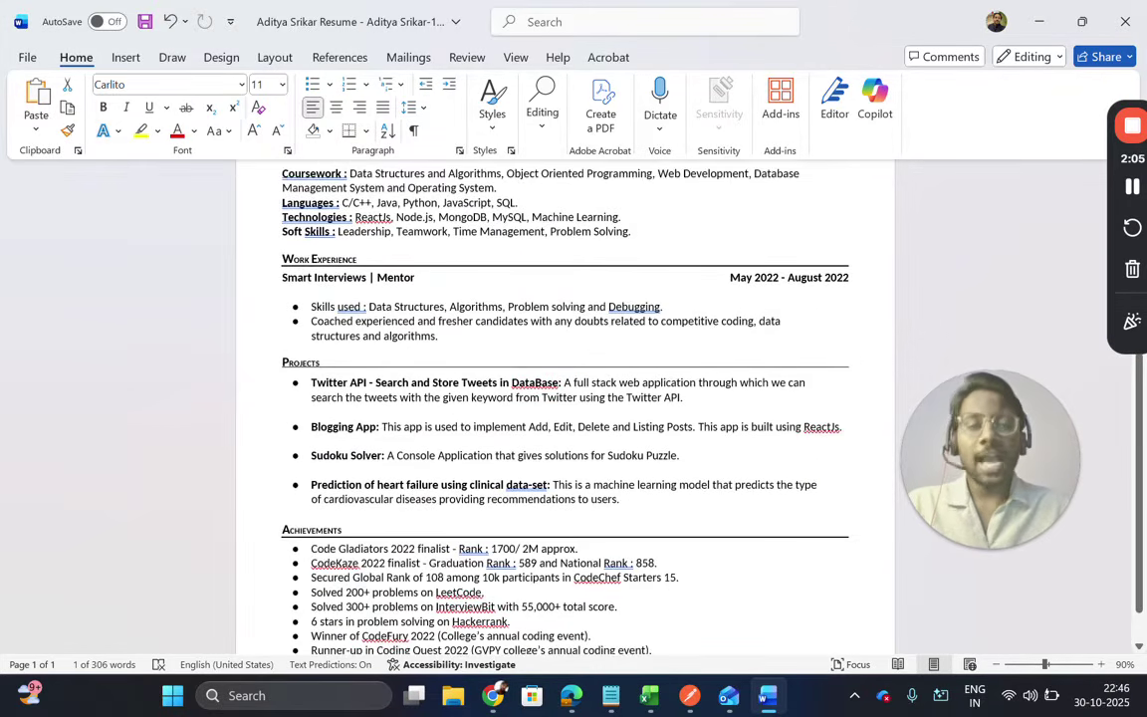
left_click(30, 58)
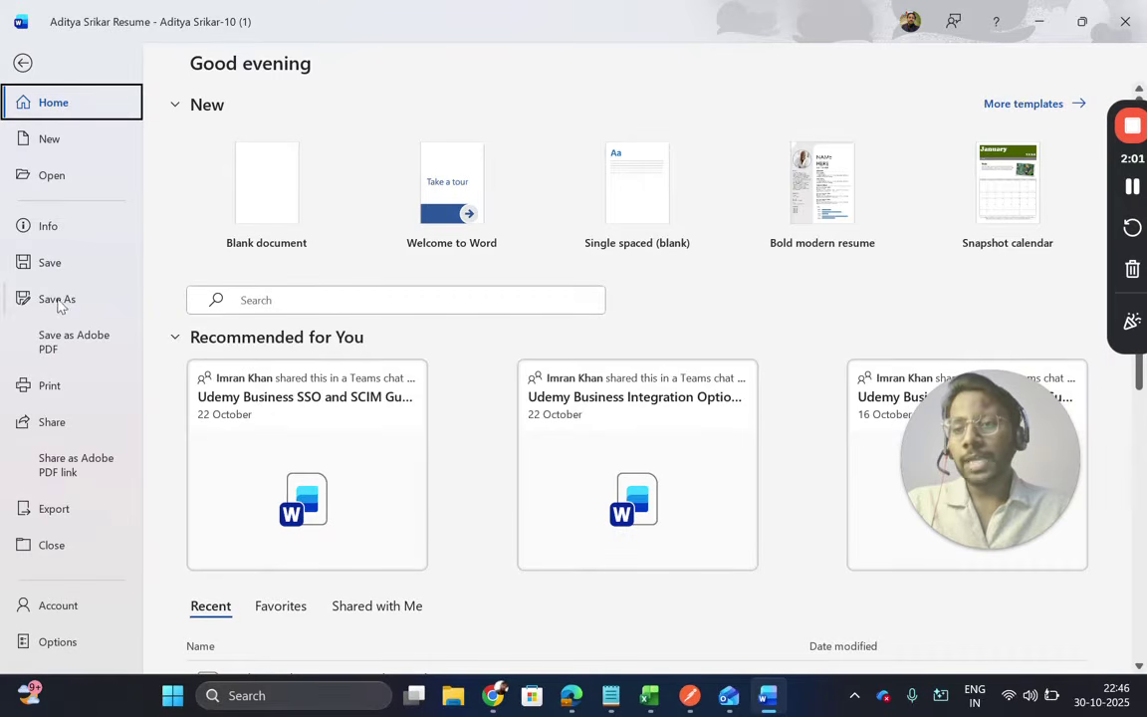
left_click(58, 299)
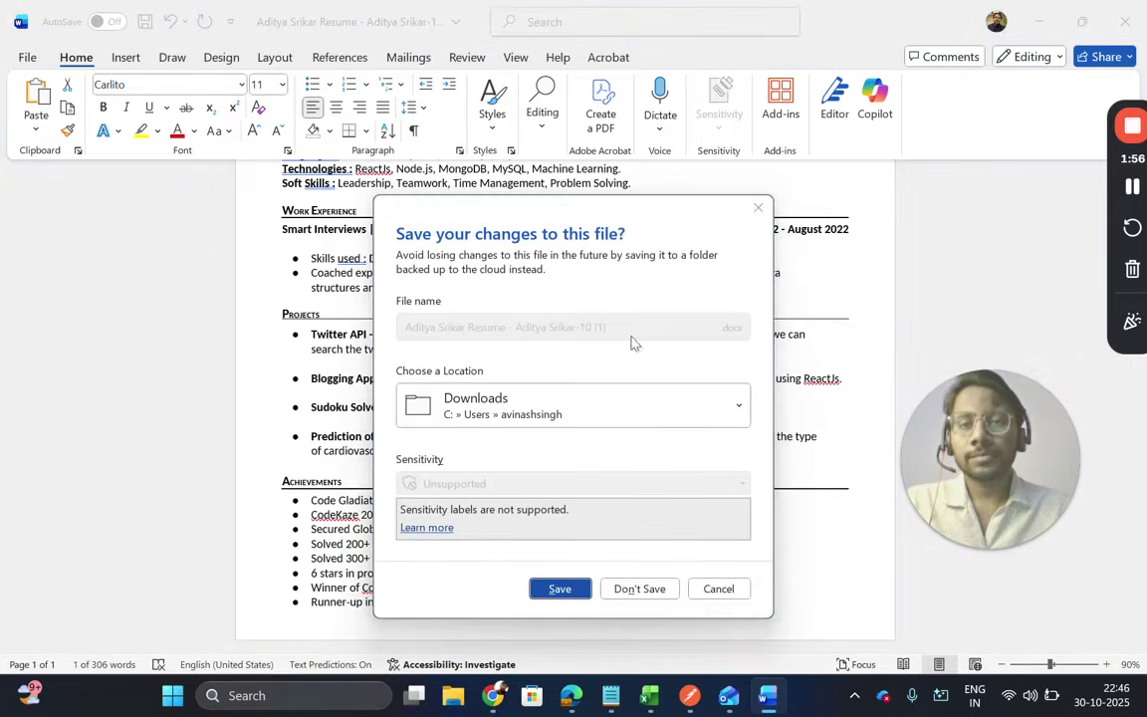
left_click(757, 208)
scroll(767, 299, "up", 3)
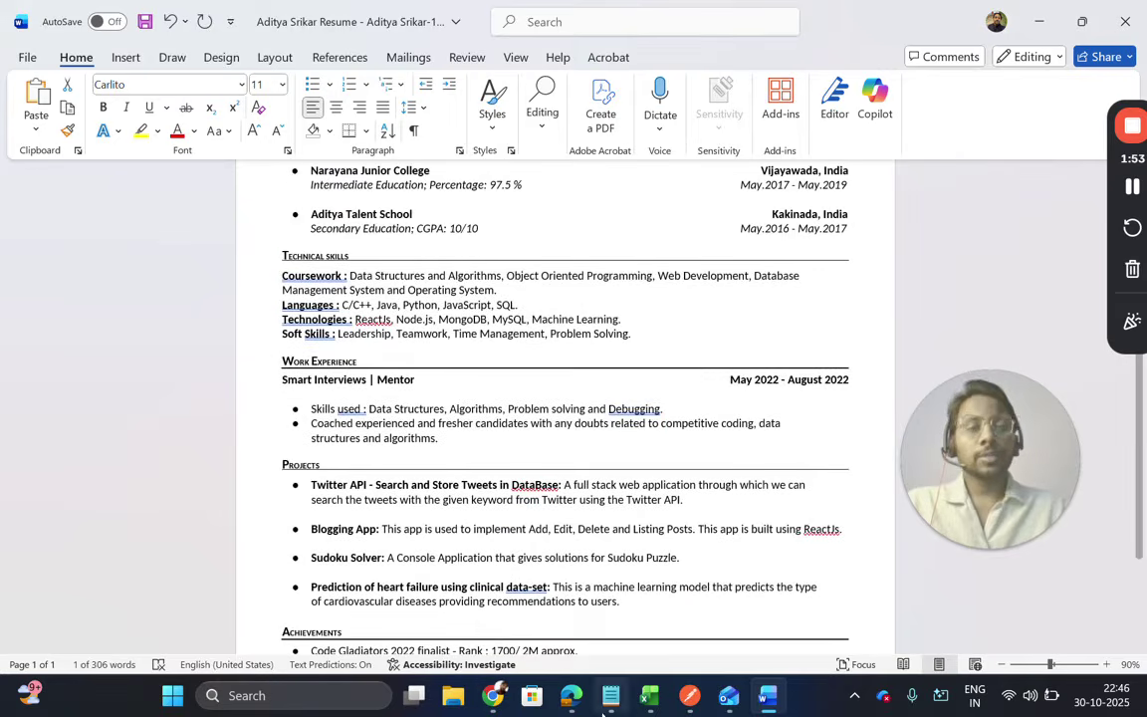
Switch to Chrome and look through the available templates in the Resume Templates folder in Drive.
left_click(492, 695)
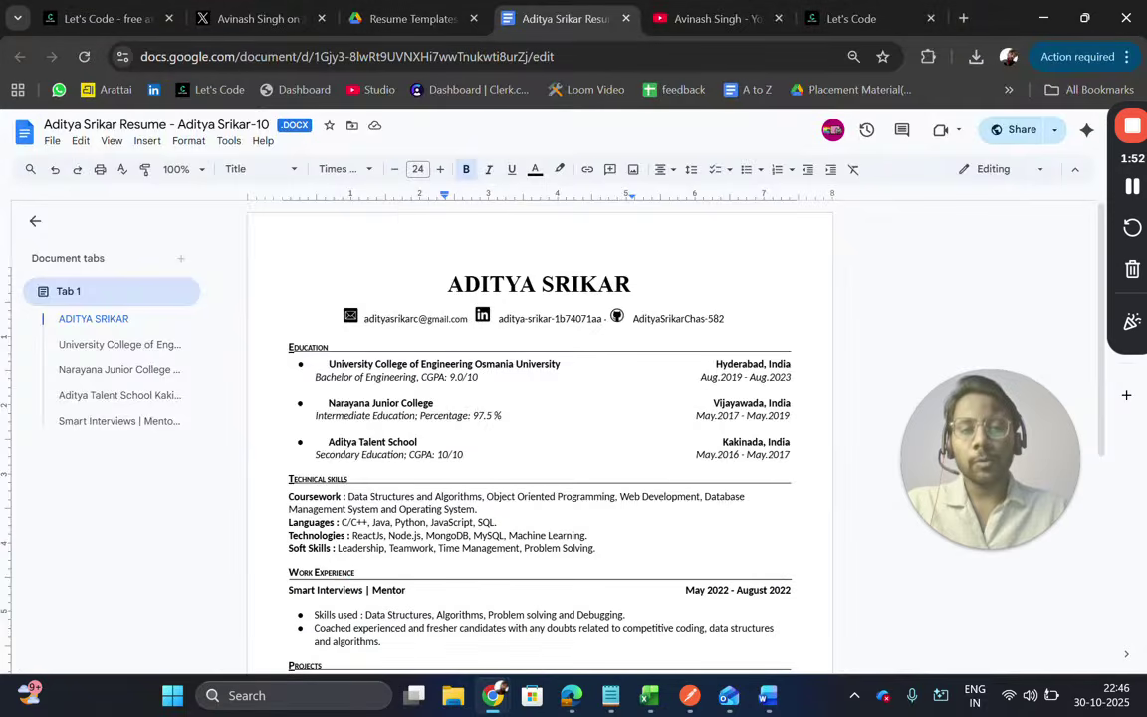
left_click(393, 18)
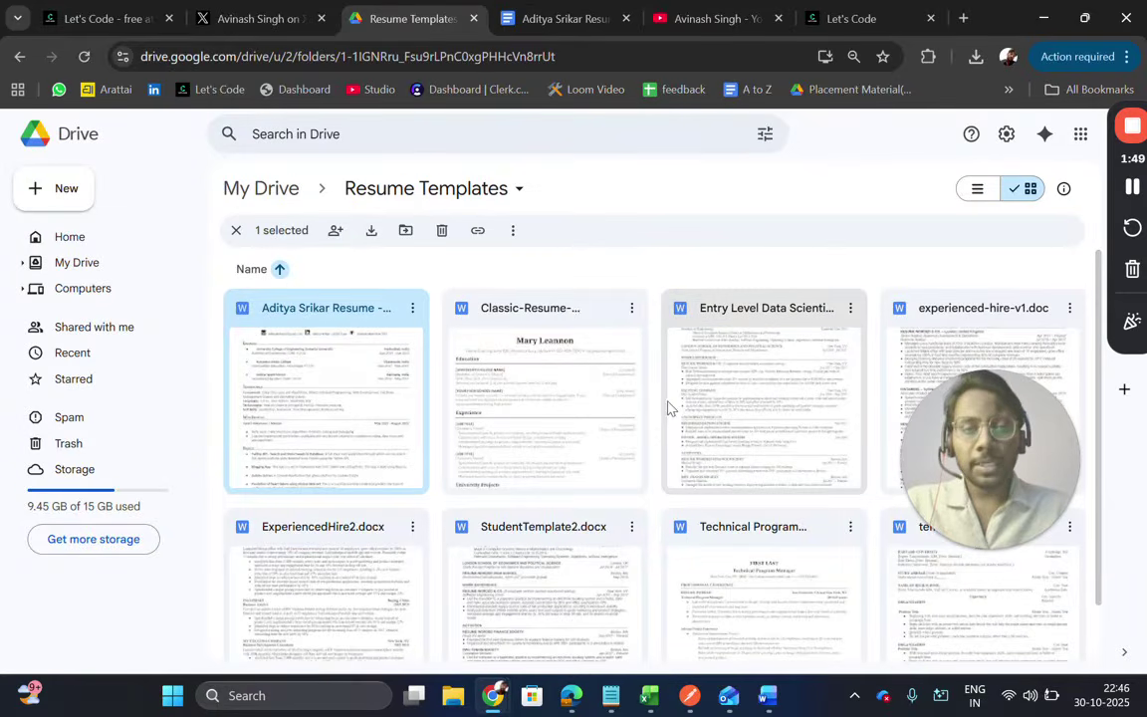
scroll(668, 404, "down", 1)
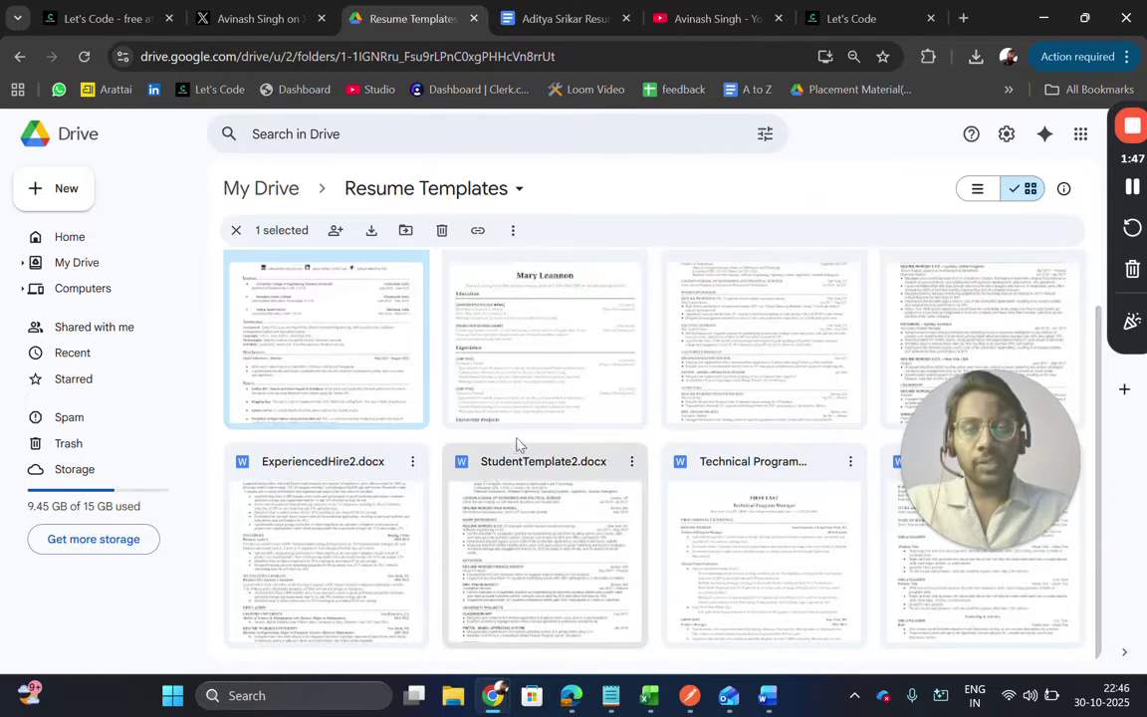
scroll(488, 418, "up", 1)
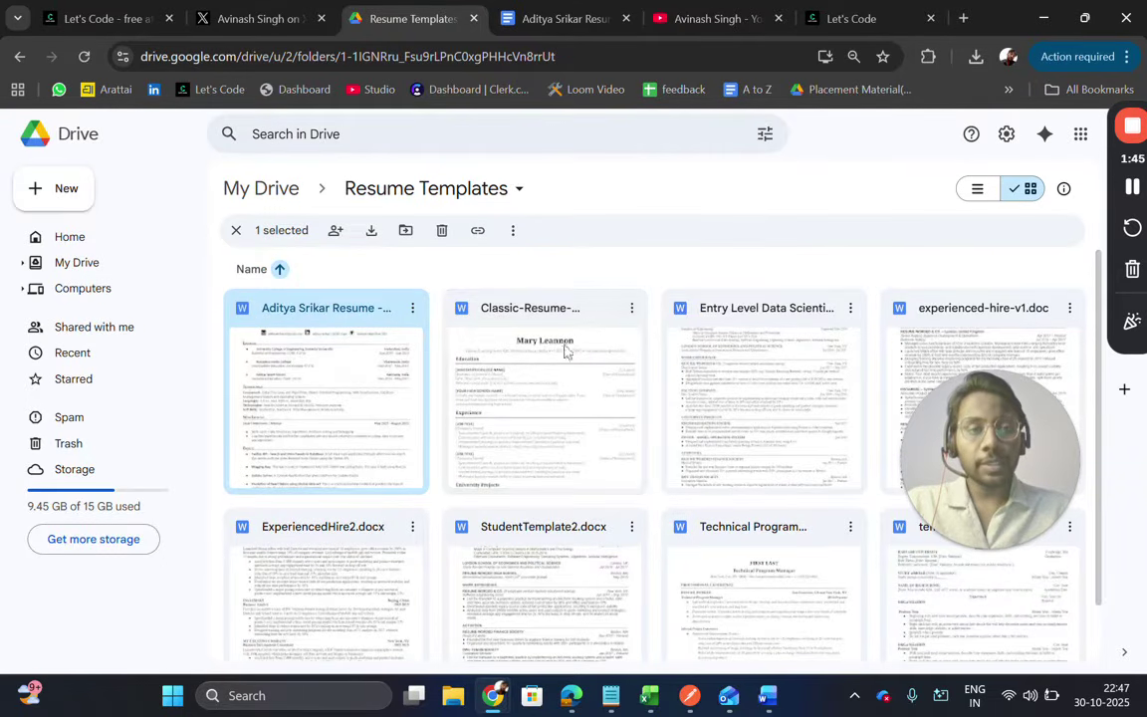
scroll(802, 372, "down", 1)
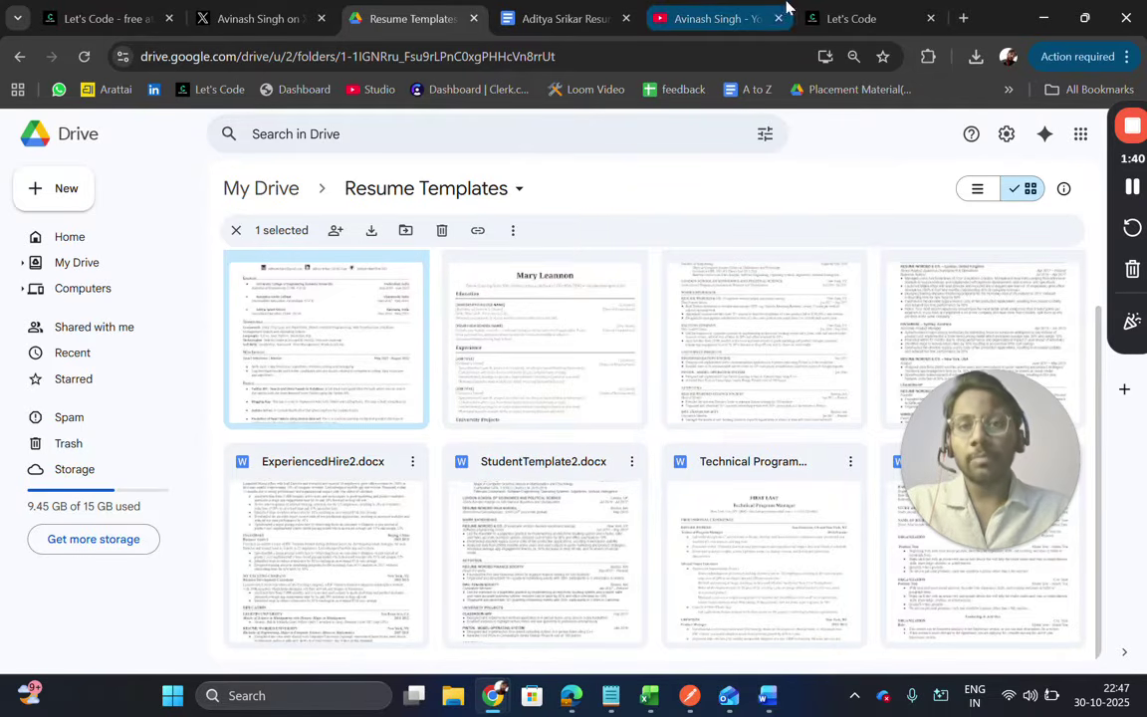
Review the Let's Code blog post on free ATS-friendly resume templates, including its template links and resume writing tips.
left_click(134, 16)
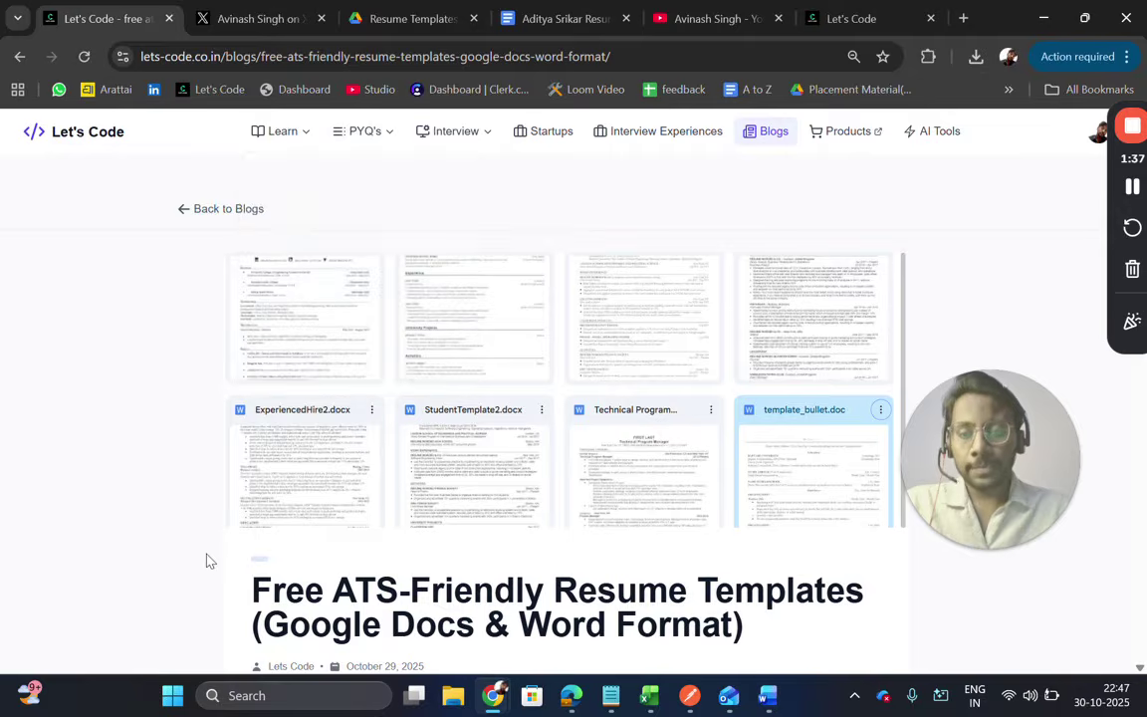
scroll(206, 559, "down", 4)
scroll(418, 497, "down", 10)
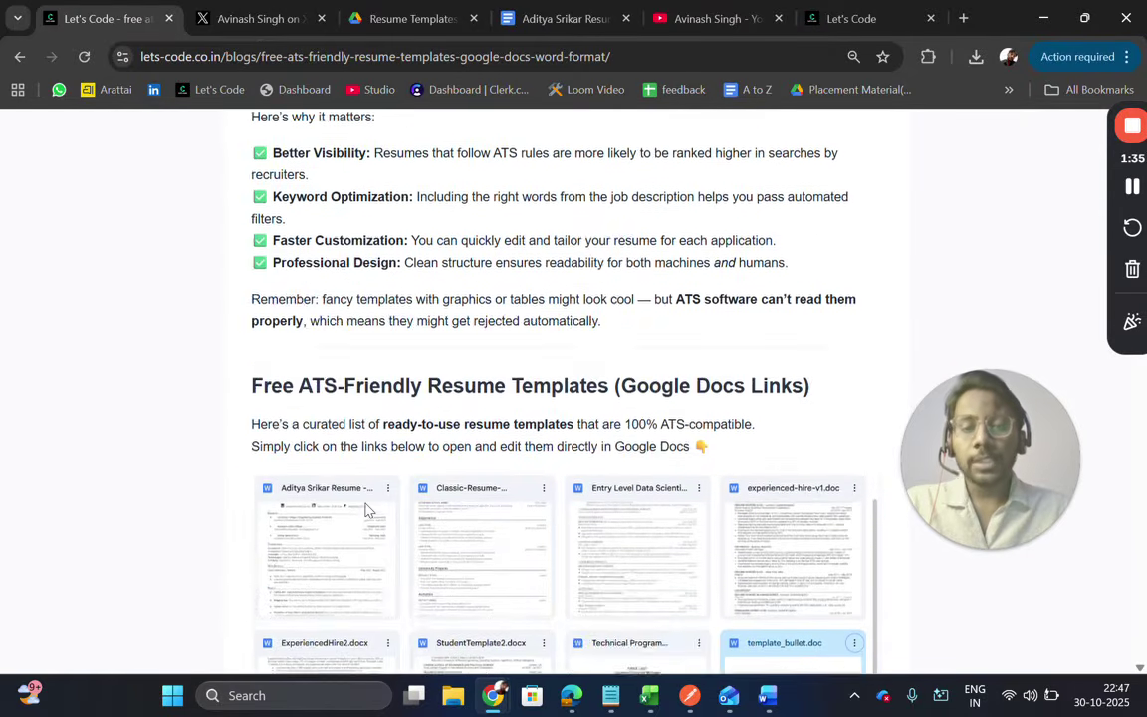
scroll(284, 373, "up", 6)
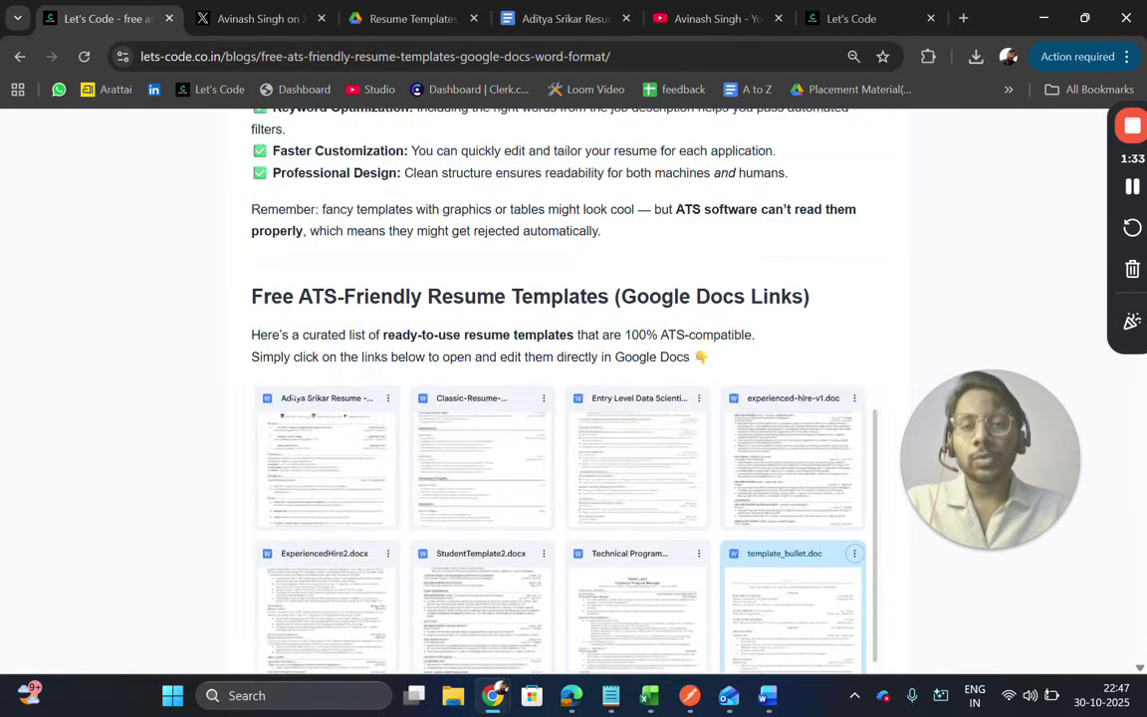
scroll(365, 344, "up", 3)
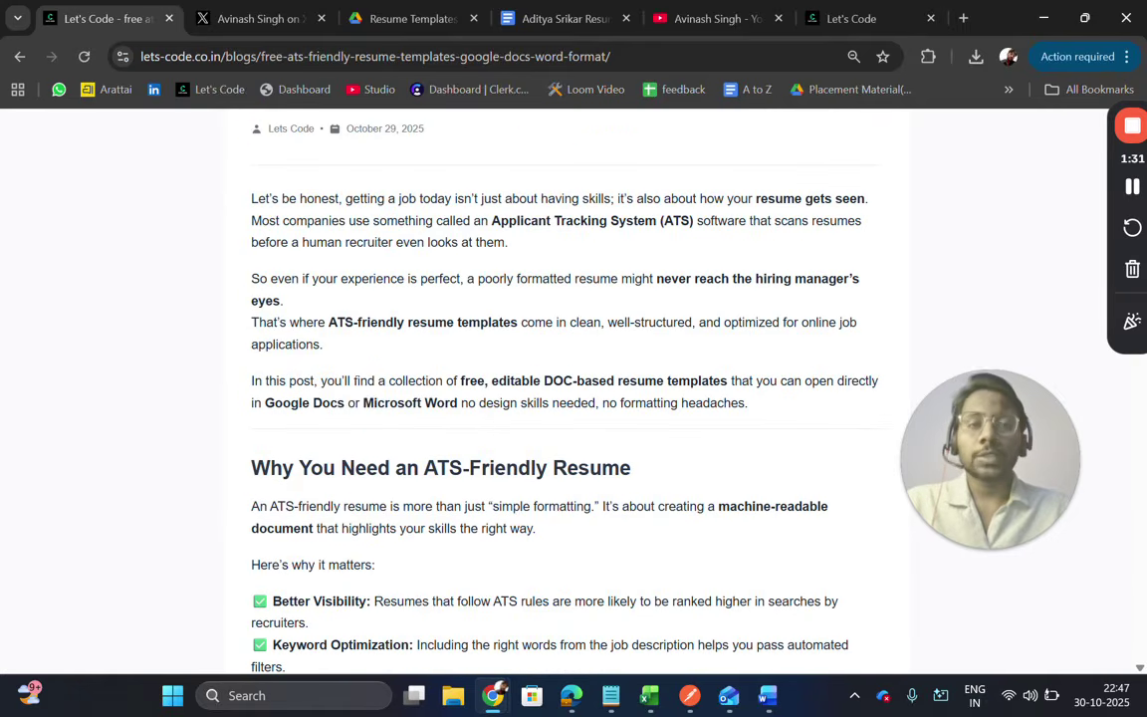
scroll(360, 396, "down", 7)
scroll(360, 397, "down", 6)
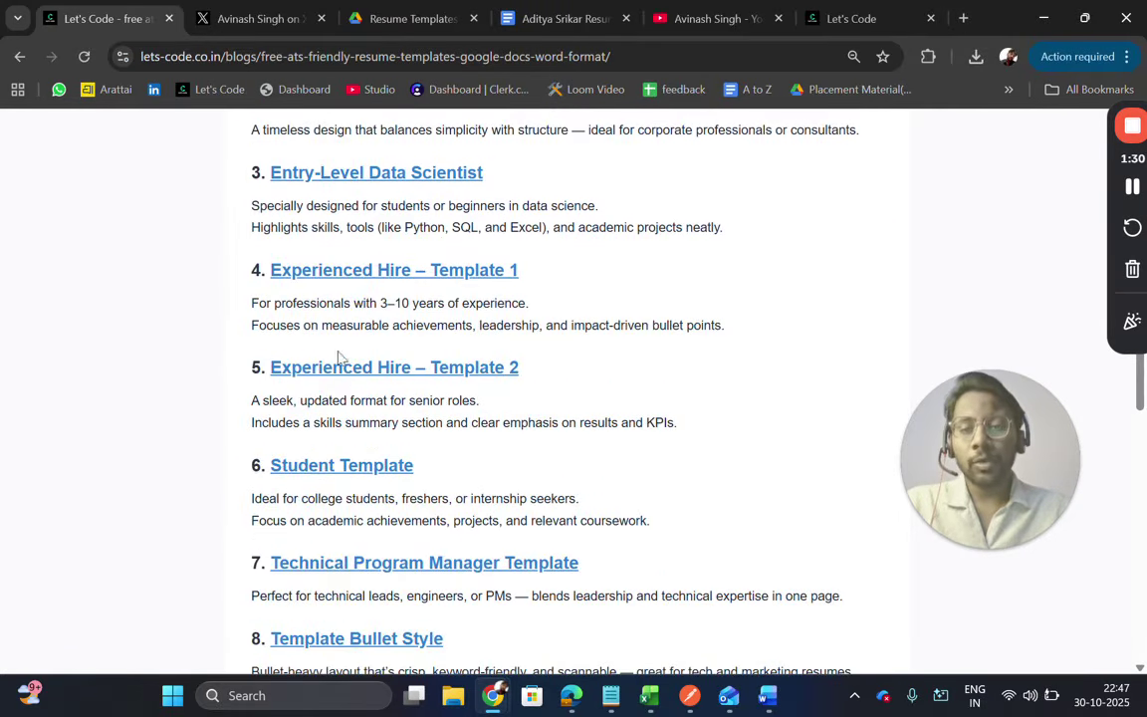
scroll(347, 463, "down", 9)
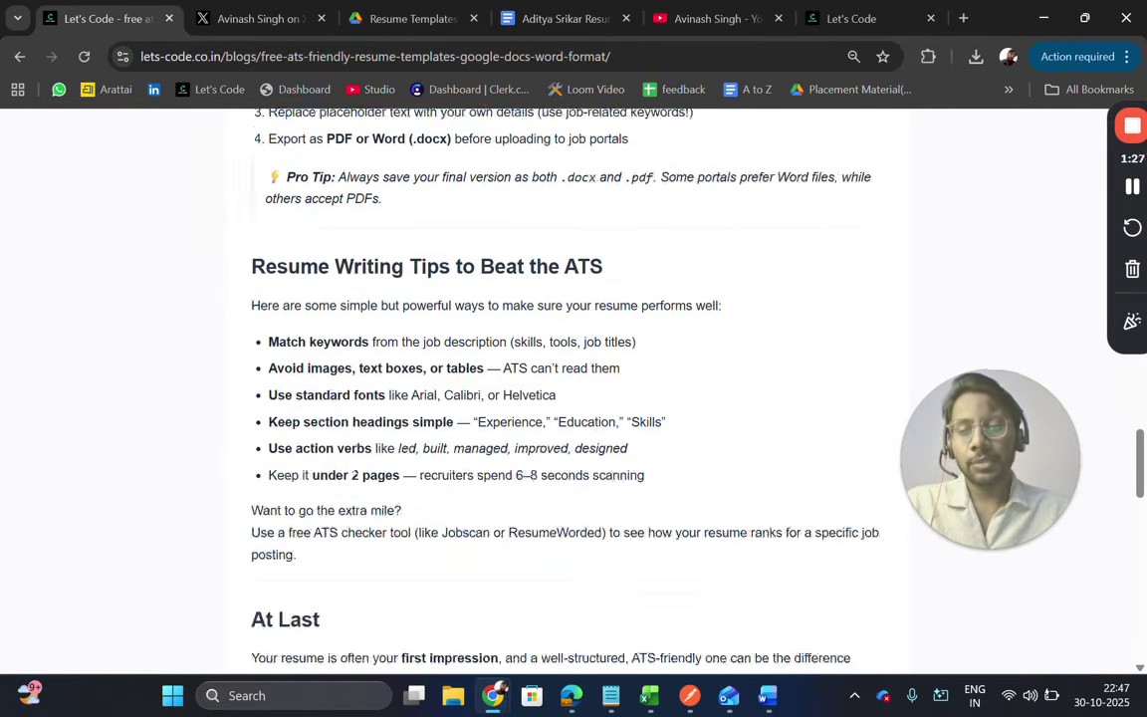
scroll(347, 464, "up", 20)
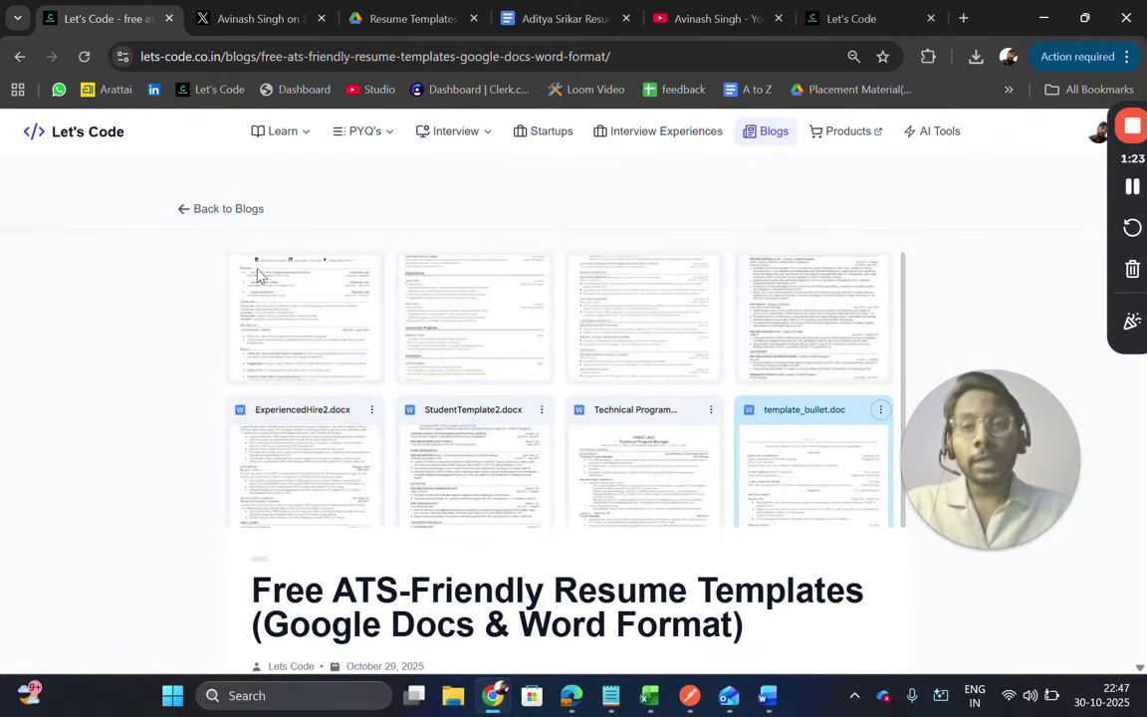
Open the ATS resume templates guide among the Let's Code learning resources and skim it down to the customizing tips.
mouse_move(239, 131)
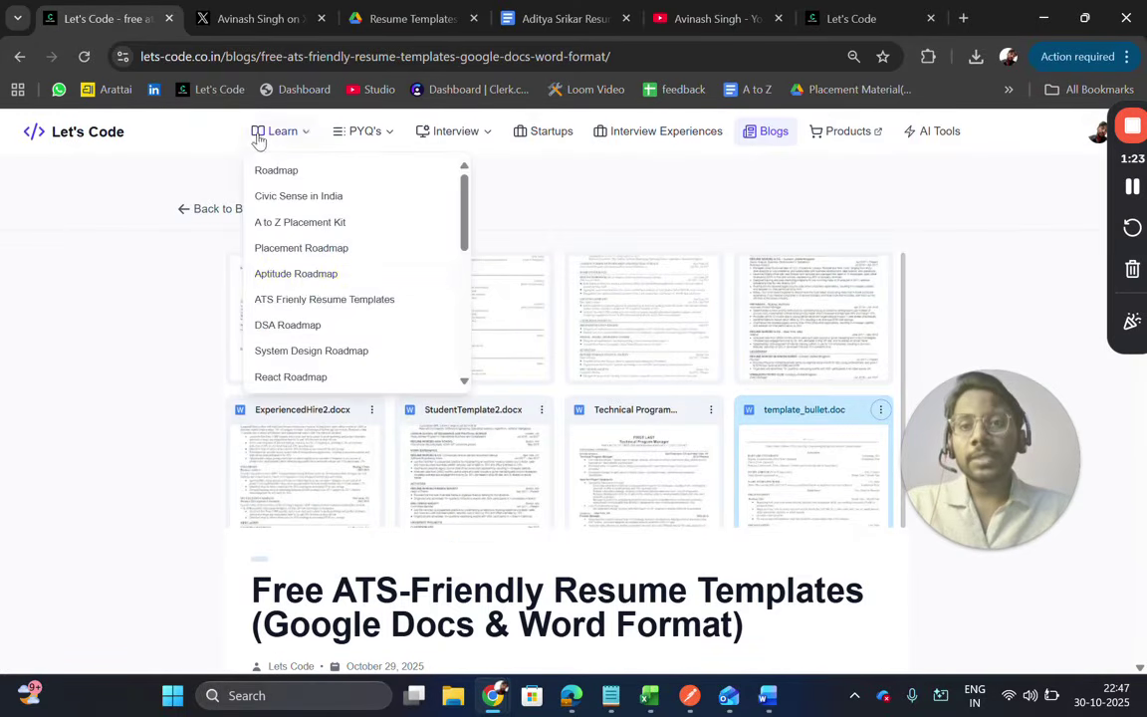
left_click(299, 300)
scroll(590, 441, "down", 3)
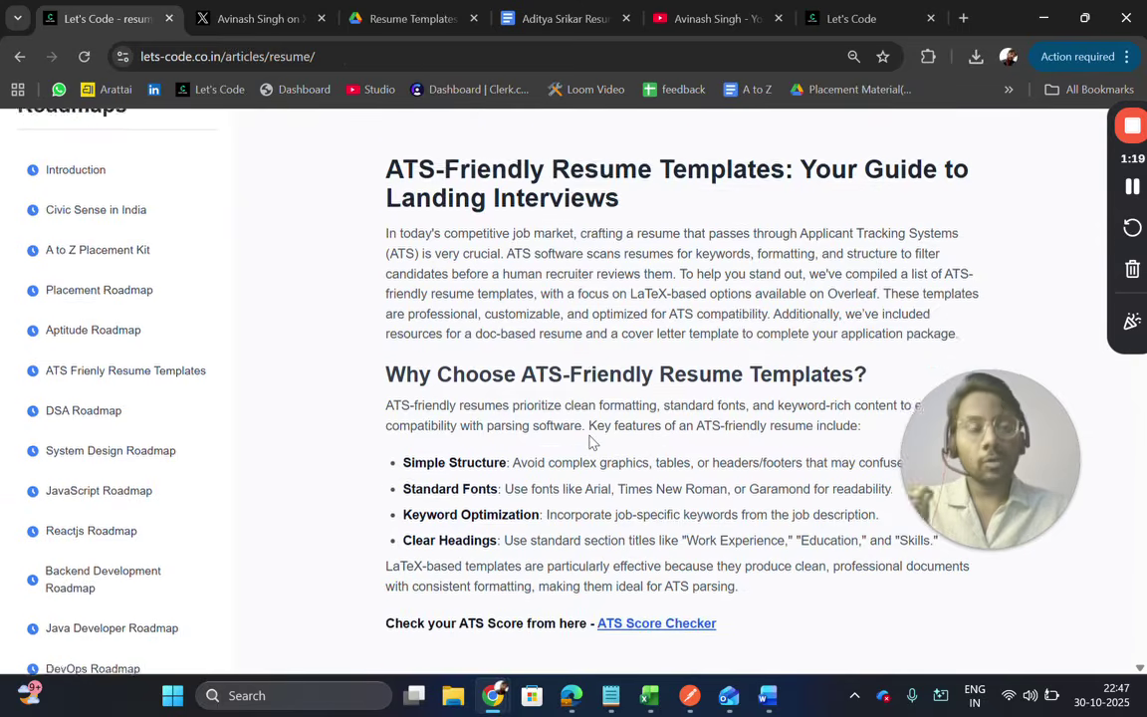
scroll(590, 441, "down", 10)
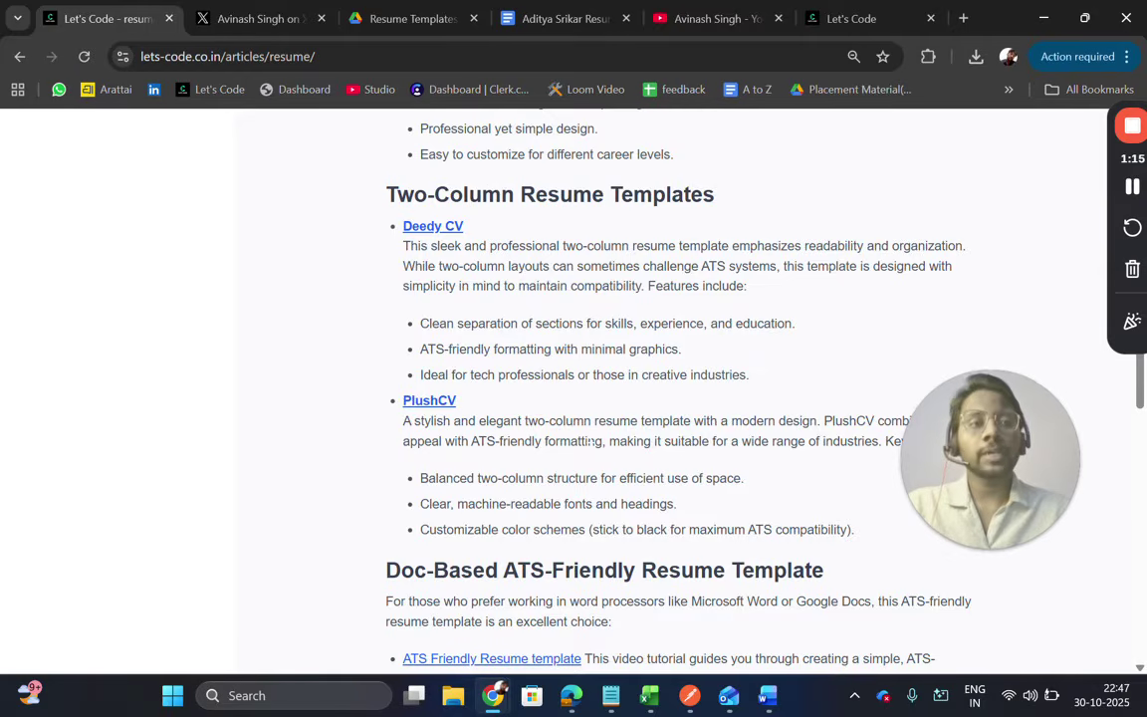
scroll(590, 441, "down", 6)
scroll(594, 433, "down", 4)
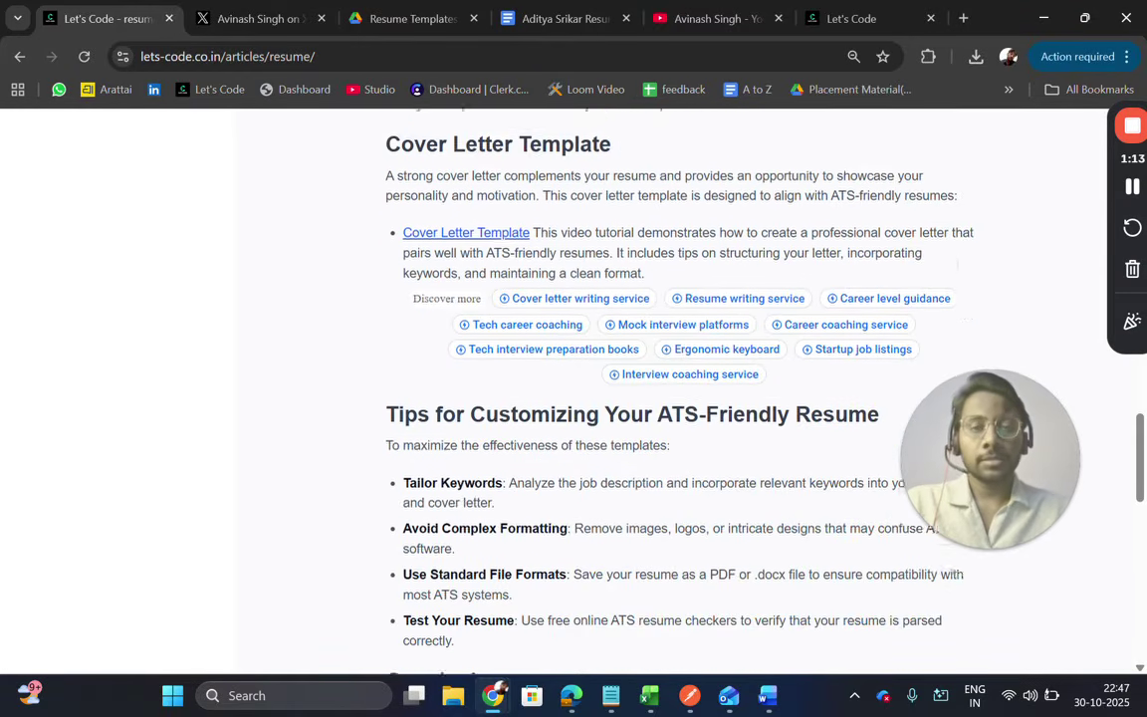
scroll(590, 441, "down", 4)
scroll(590, 441, "up", 20)
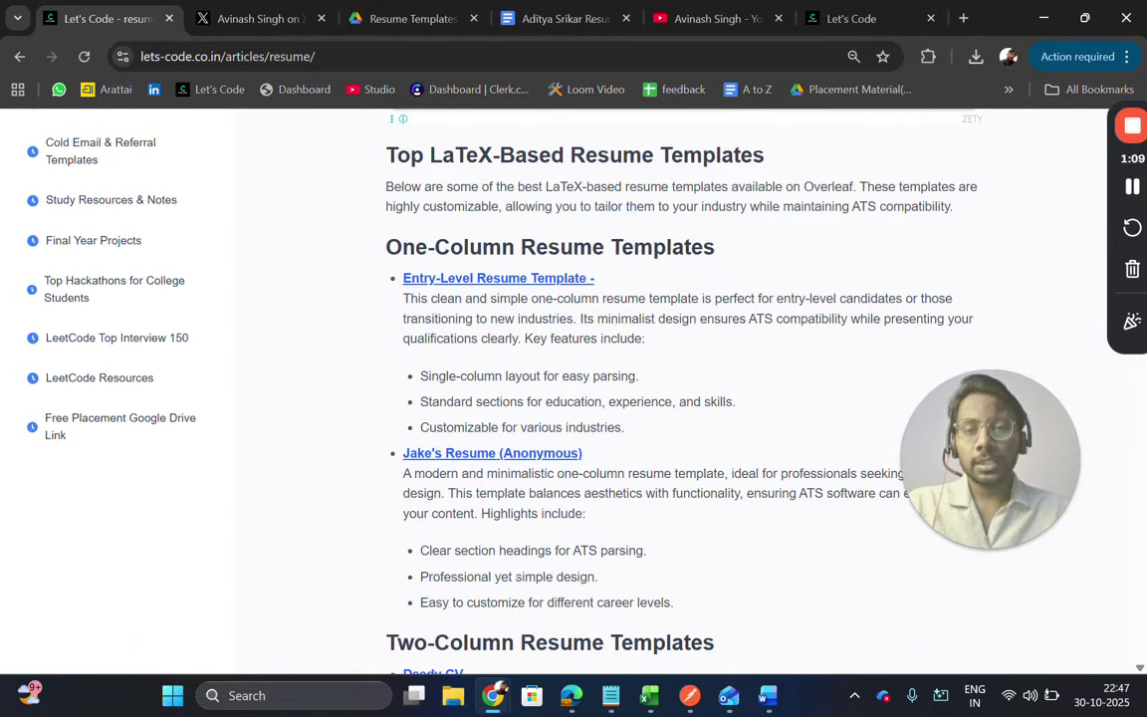
Examine the guide's one-column and two-column LaTeX resume templates and its ATS Score Checker link.
scroll(537, 546, "up", 1)
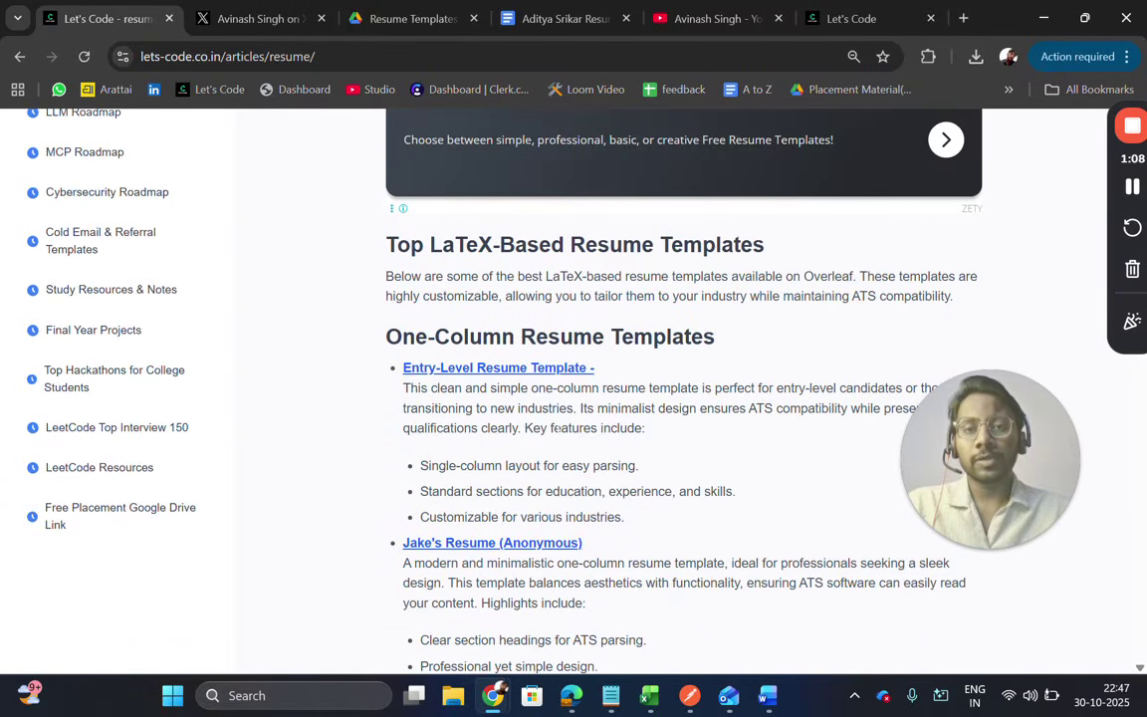
scroll(549, 373, "down", 4)
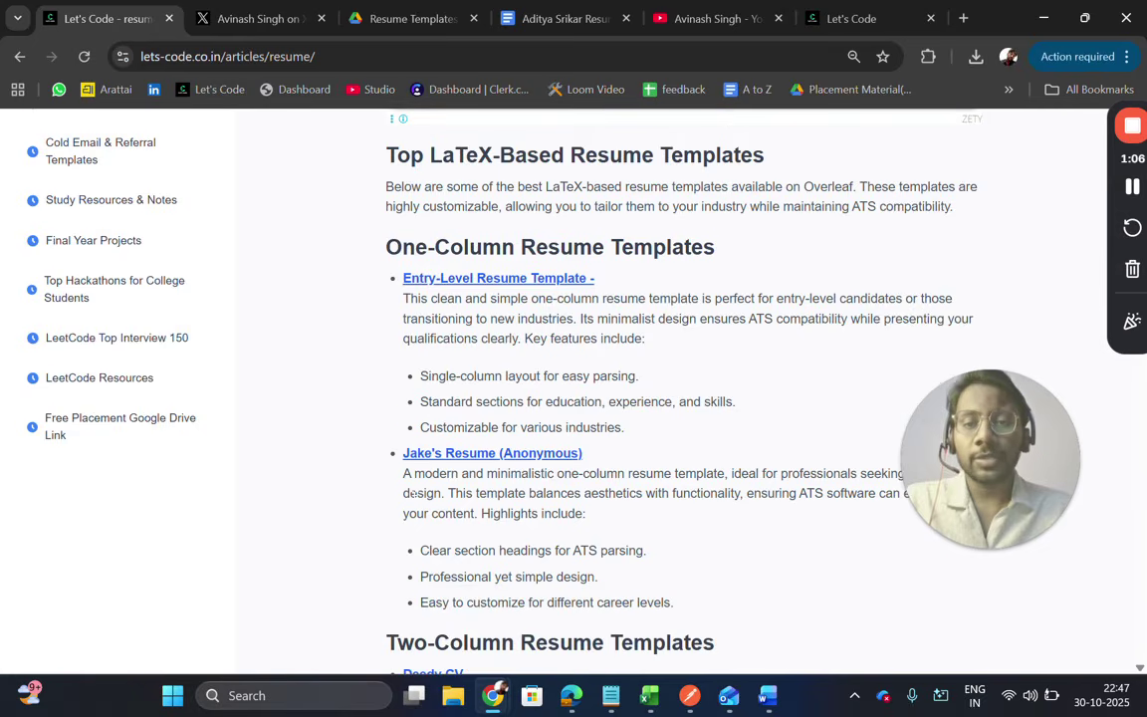
scroll(397, 409, "down", 1)
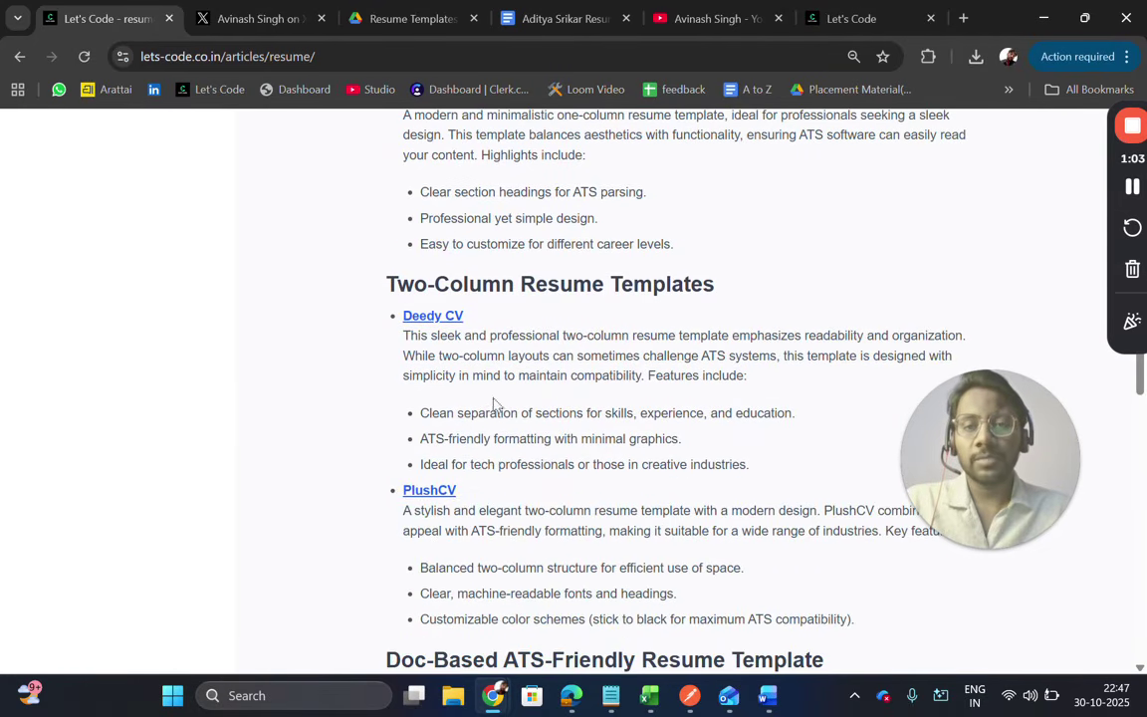
scroll(475, 391, "down", 1)
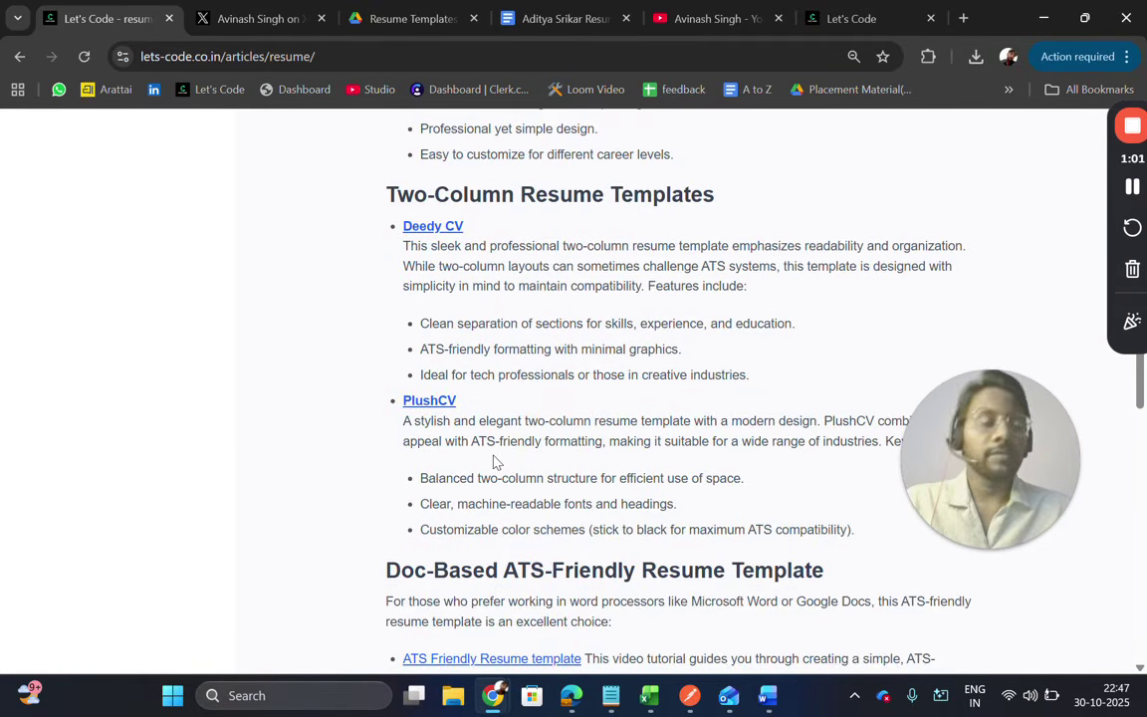
scroll(494, 463, "up", 3)
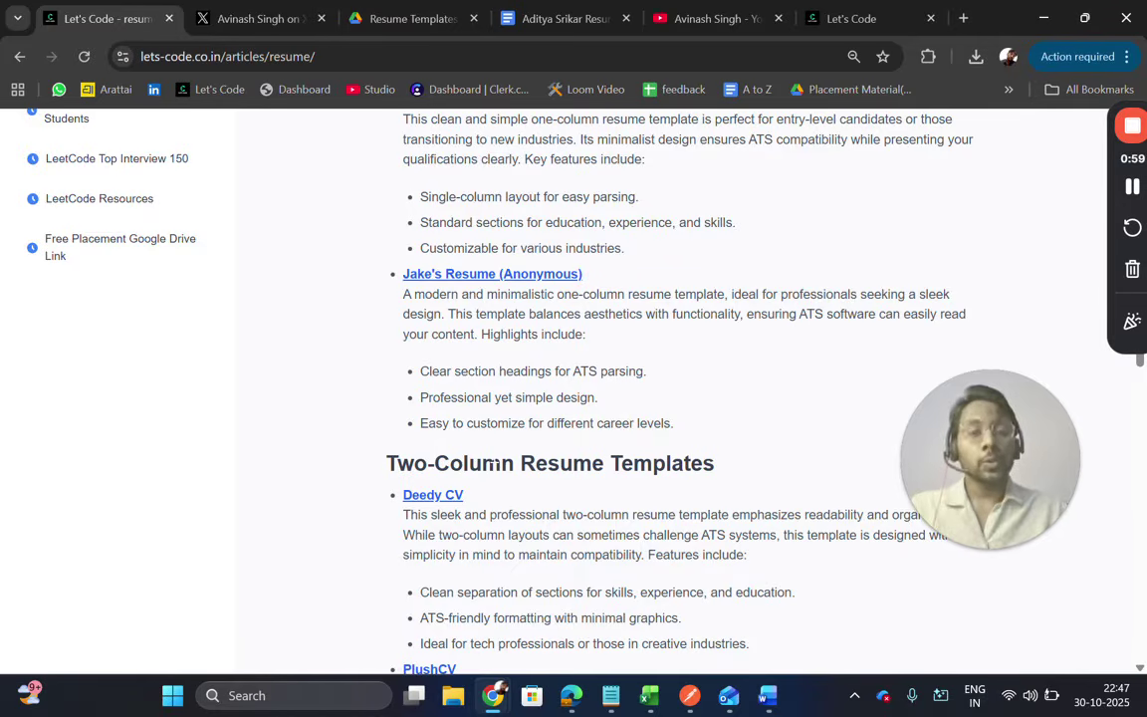
scroll(364, 333, "up", 10)
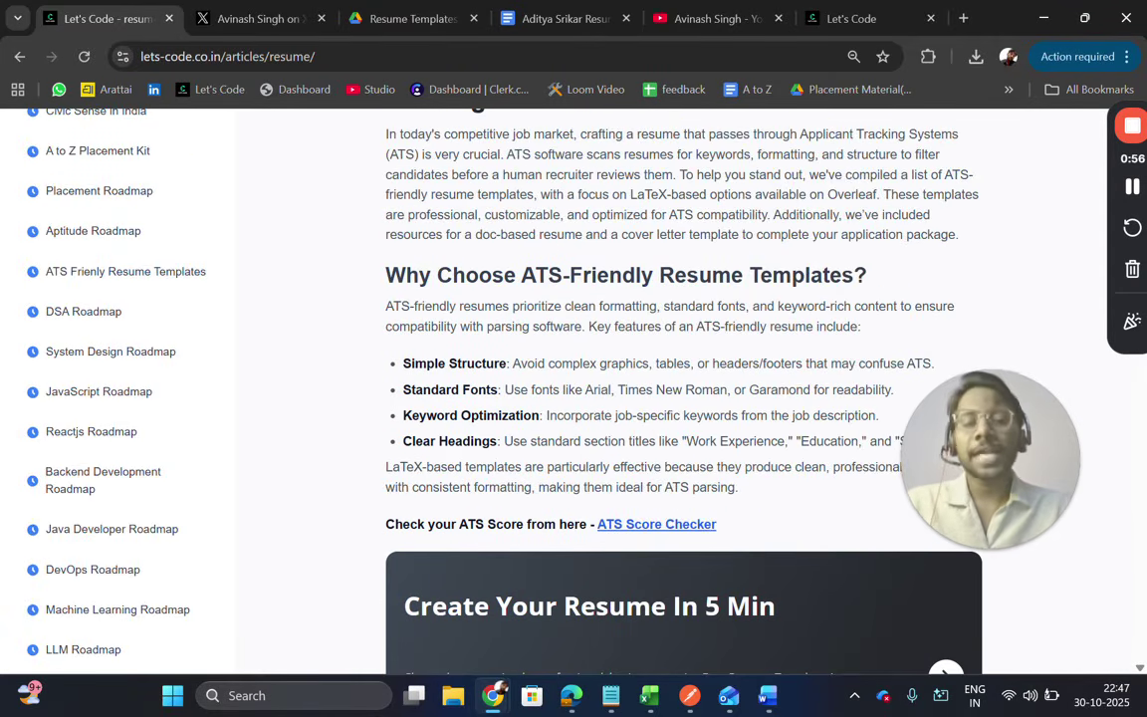
Look over the Entry-Level Resume Template page on Overleaf and return to the Resume Templates folder in Drive.
scroll(480, 371, "down", 5)
left_click(480, 369)
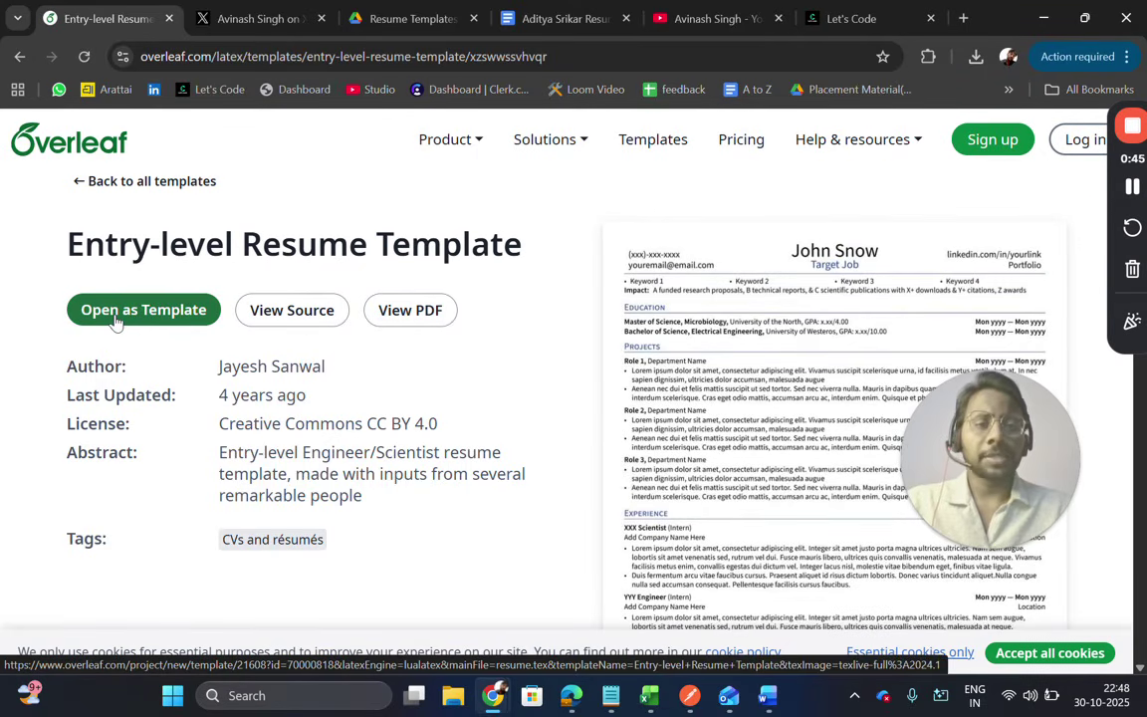
scroll(474, 374, "down", 8)
scroll(475, 379, "up", 8)
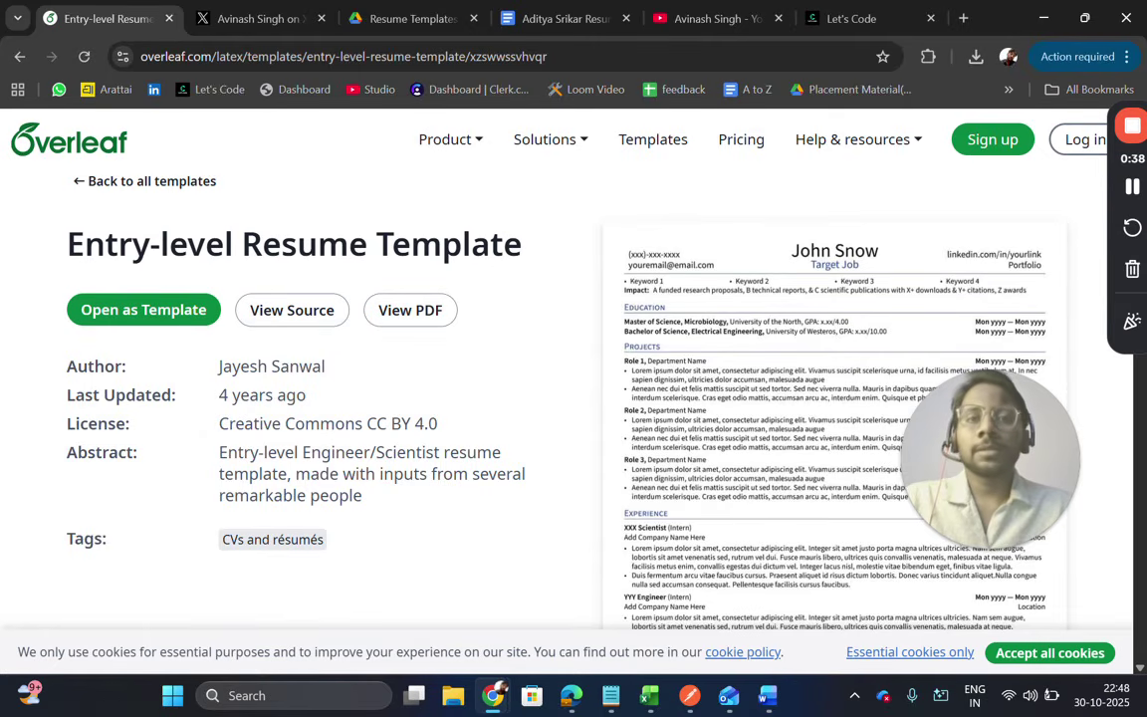
left_click(408, 18)
scroll(405, 290, "up", 2)
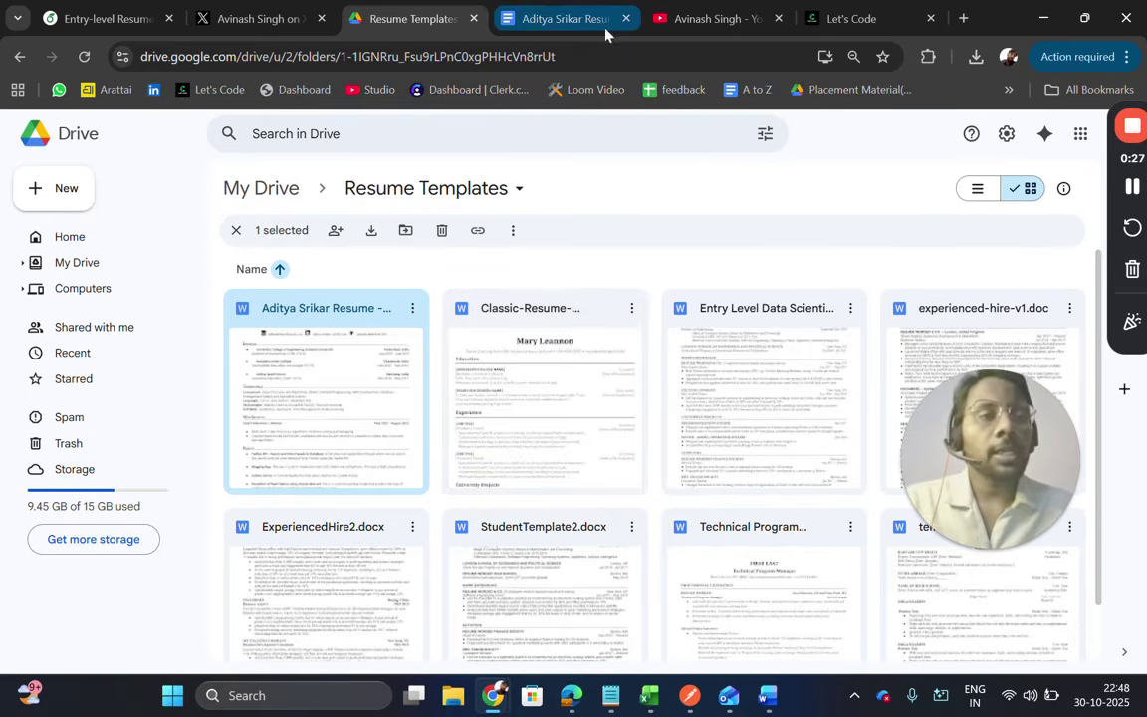
Open the Resume Optimizer among the Let's Code AI tools and bring its ATS Resume Checker form into view.
left_click(812, 17)
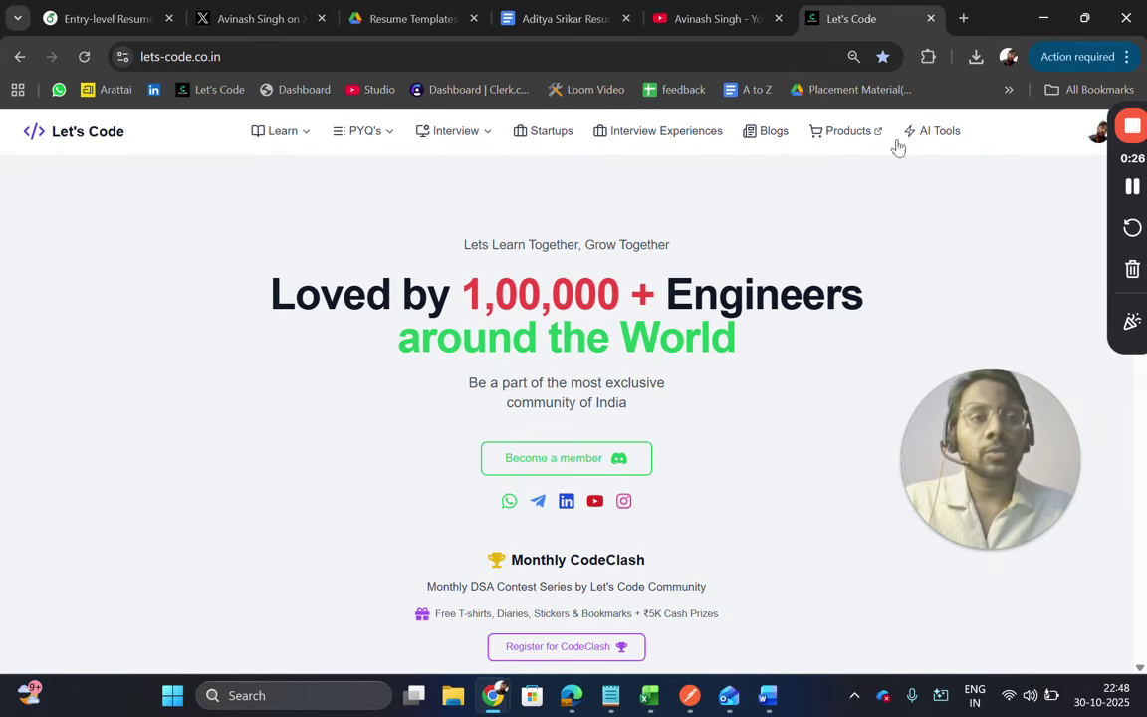
left_click(934, 135)
scroll(713, 327, "down", 2)
scroll(713, 327, "down", 5)
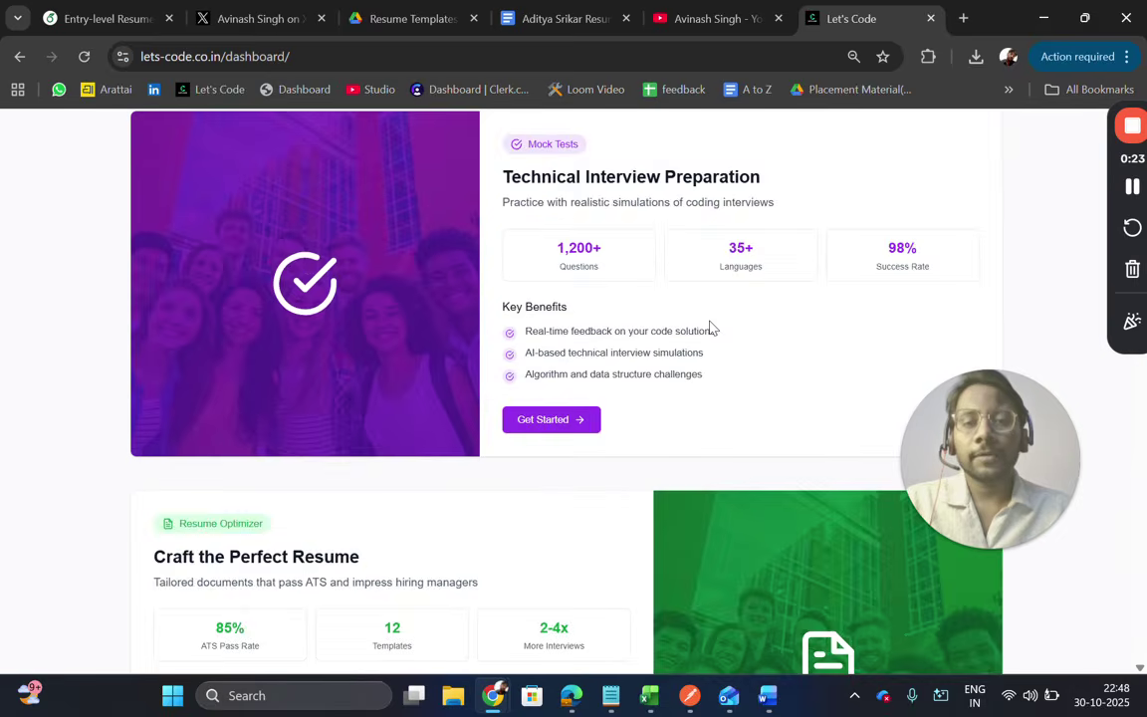
scroll(528, 361, "down", 1)
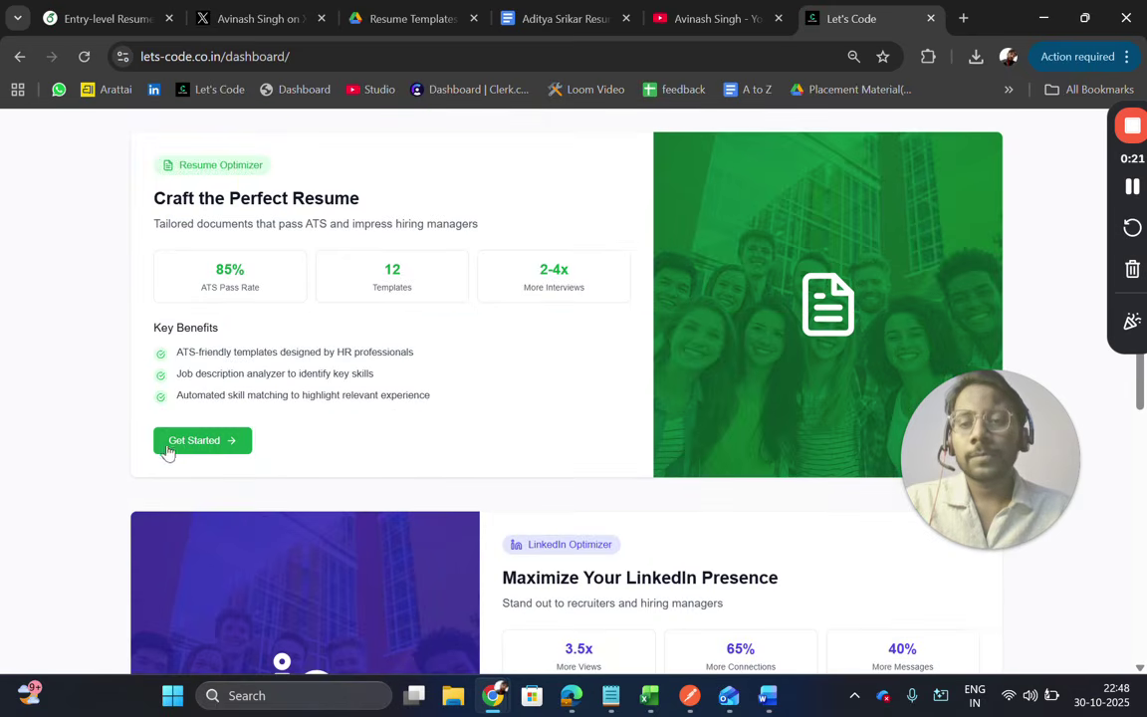
left_click(164, 403)
scroll(389, 443, "down", 4)
scroll(566, 398, "down", 2)
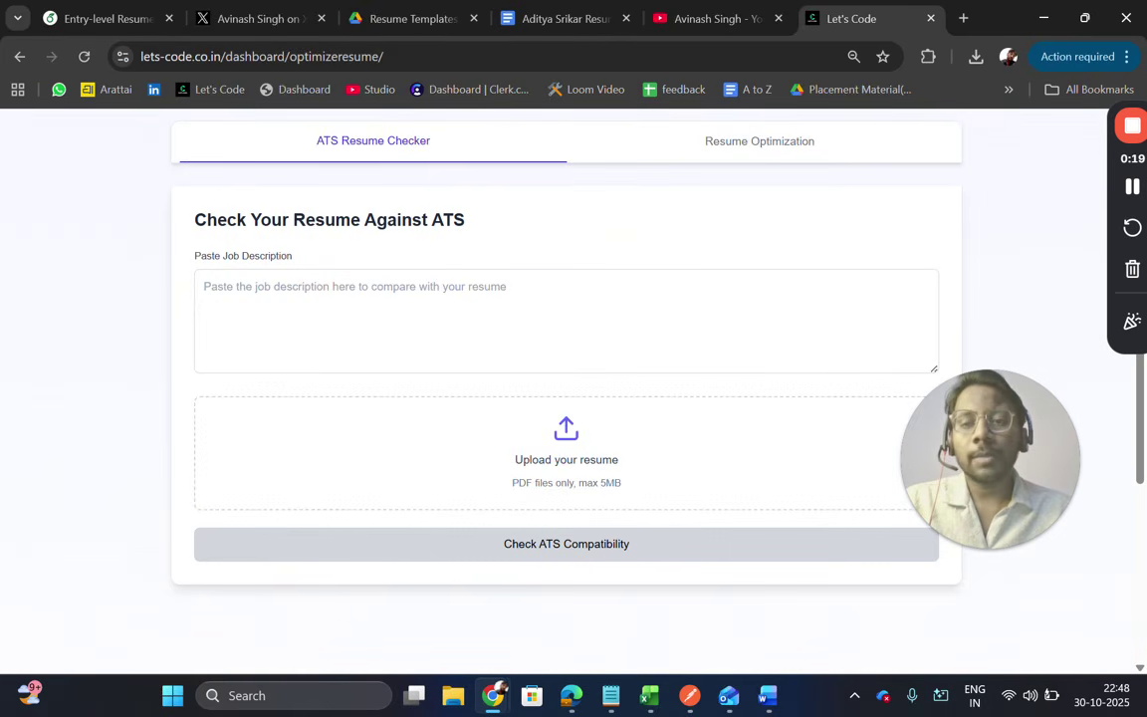